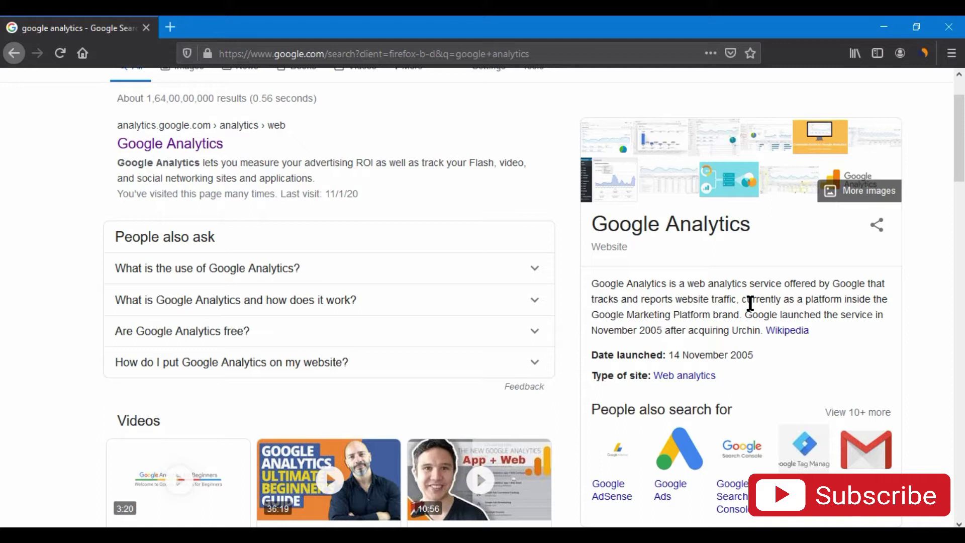
left_click_drag(592, 315, 859, 312)
left_click_drag(641, 331, 762, 335)
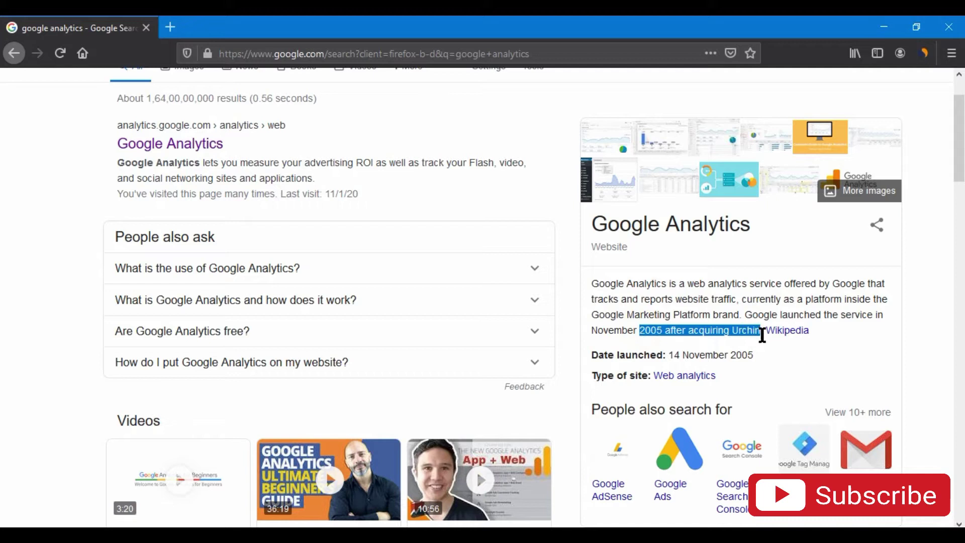
left_click(735, 334)
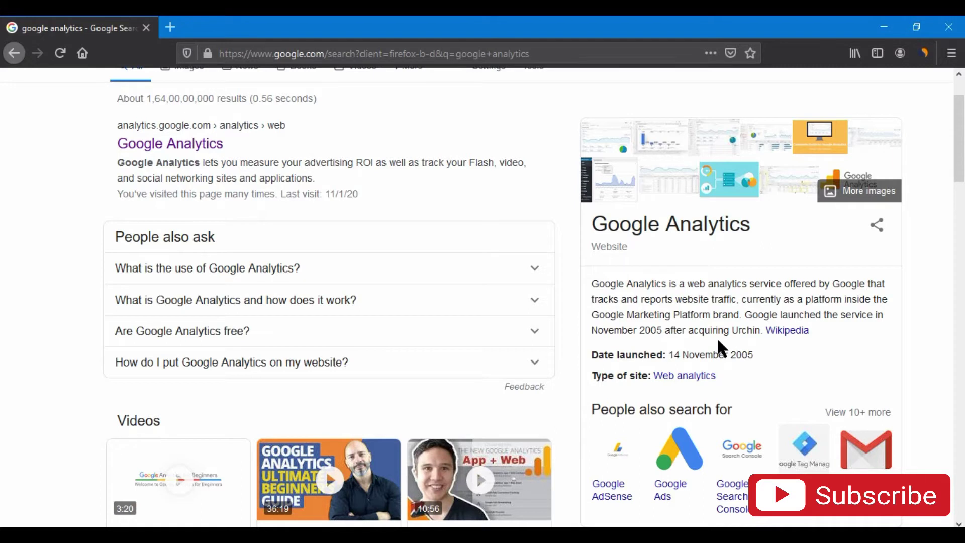
scroll(360, 259, "up", 3)
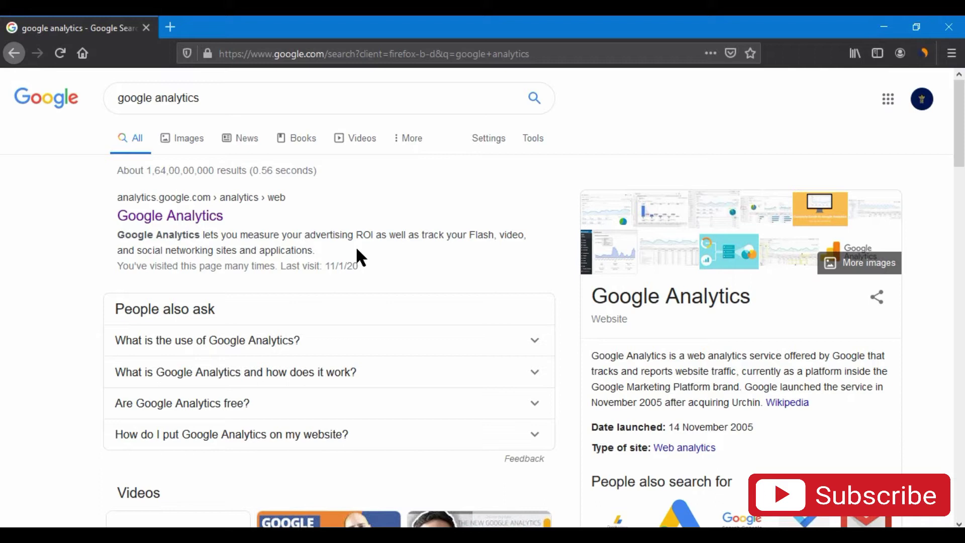
Go to awwapp.com in a new tab and close the welcome message to reach a blank board
left_click(170, 26)
type("awwapp.com/")
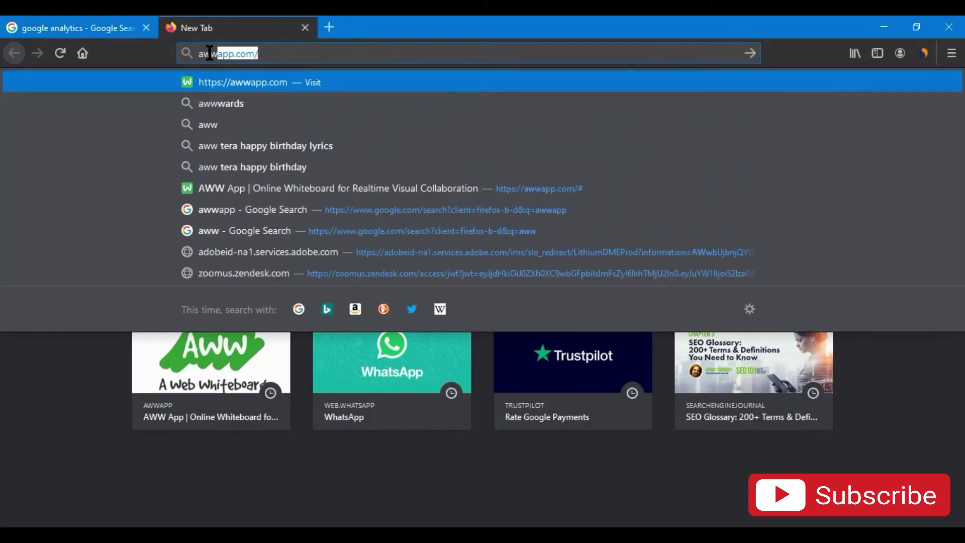
key("Return")
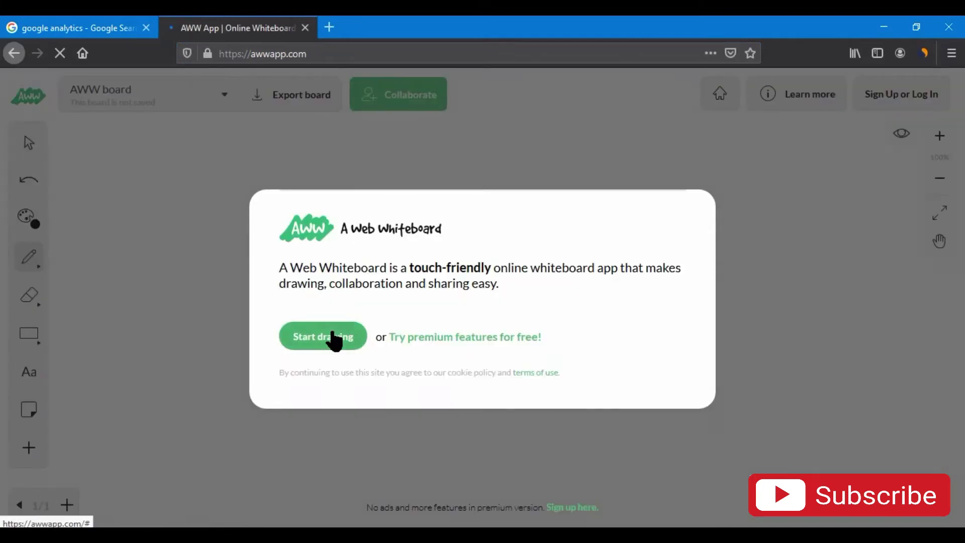
left_click(334, 341)
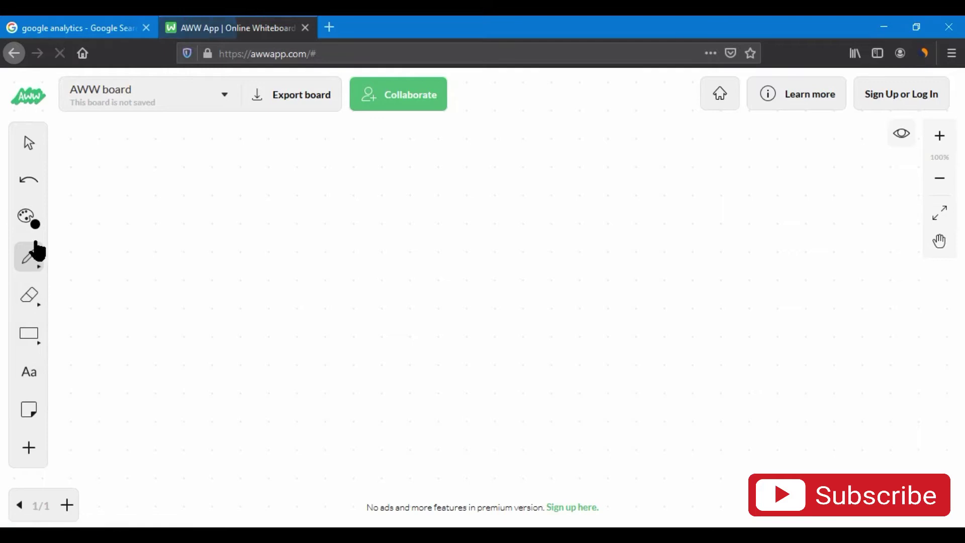
With the Line tool, draw two slanted funnel sides and two horizontal dividers across them
left_click(28, 257)
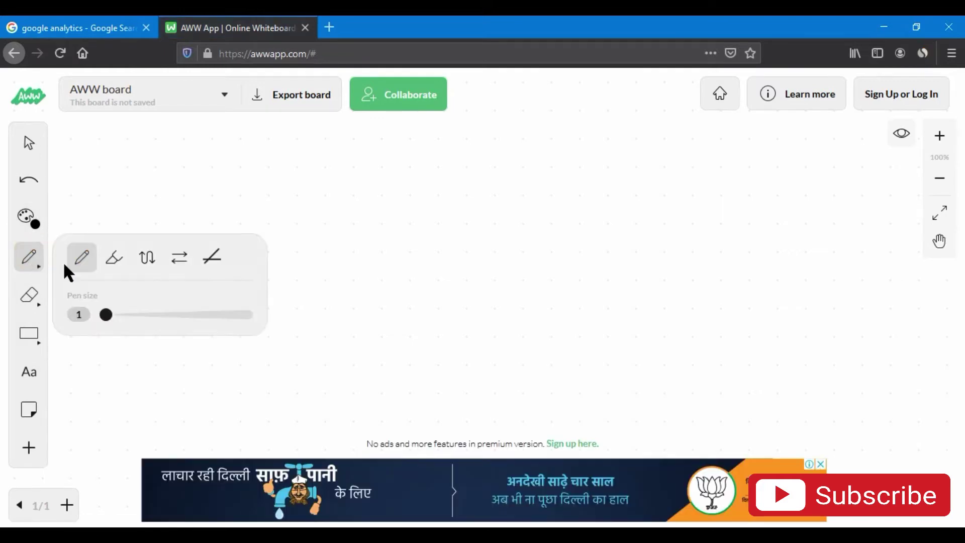
left_click(211, 257)
left_click_drag(310, 169, 405, 391)
left_click_drag(575, 158, 505, 391)
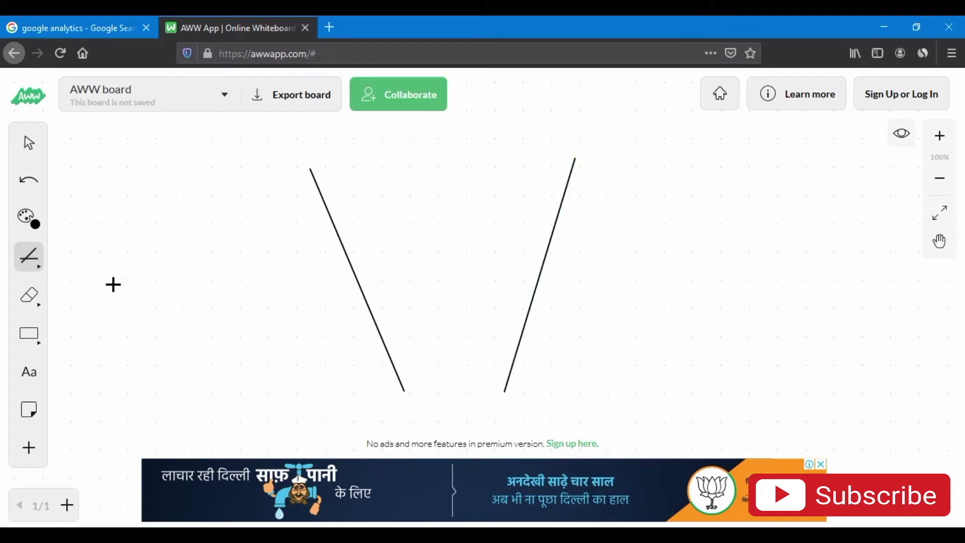
left_click_drag(328, 215, 559, 212)
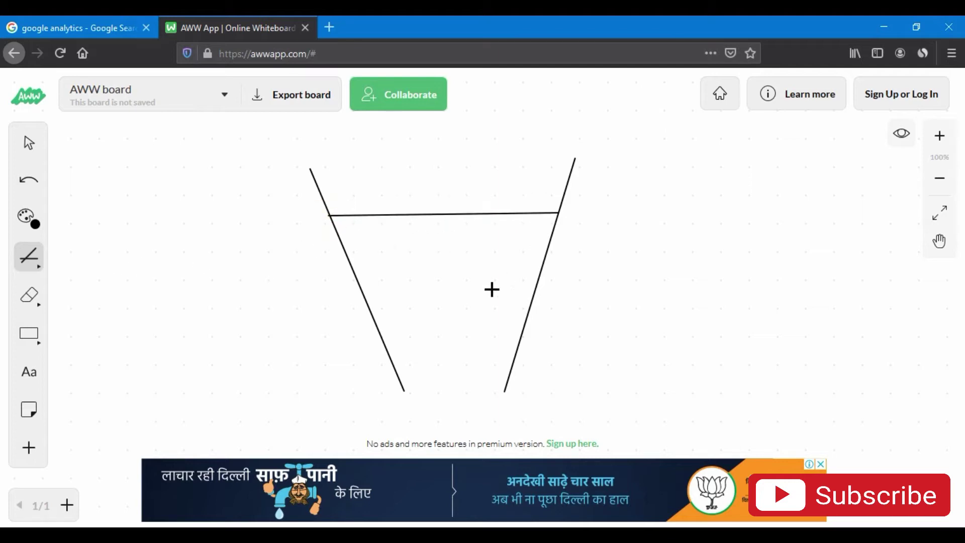
left_click_drag(366, 302, 453, 304)
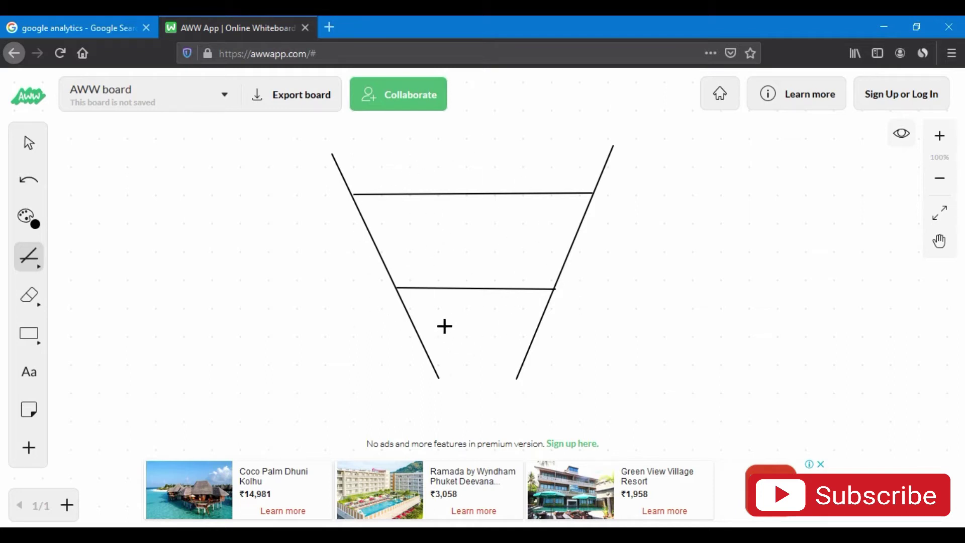
left_click(29, 375)
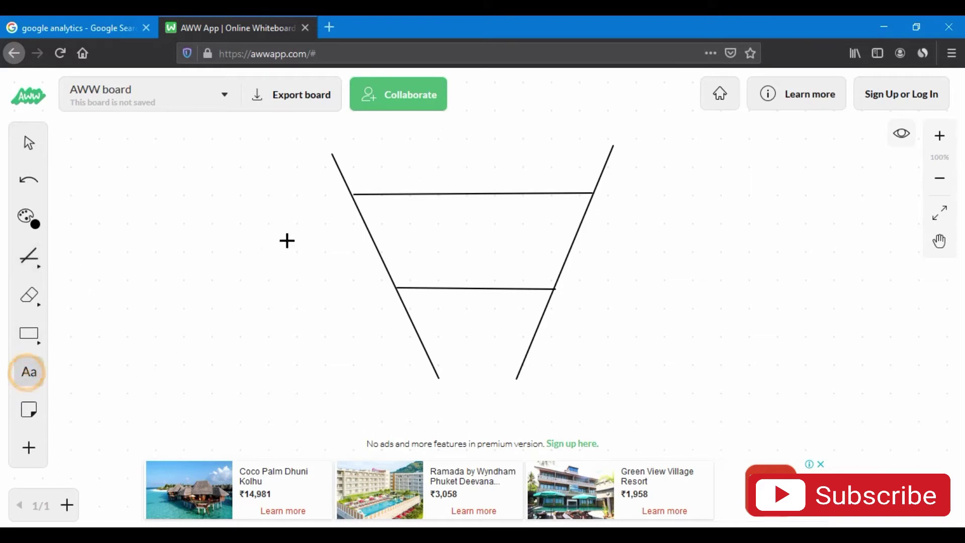
Add the label 'awarness' and center it in the funnel's top section
left_click(402, 156)
type("a")
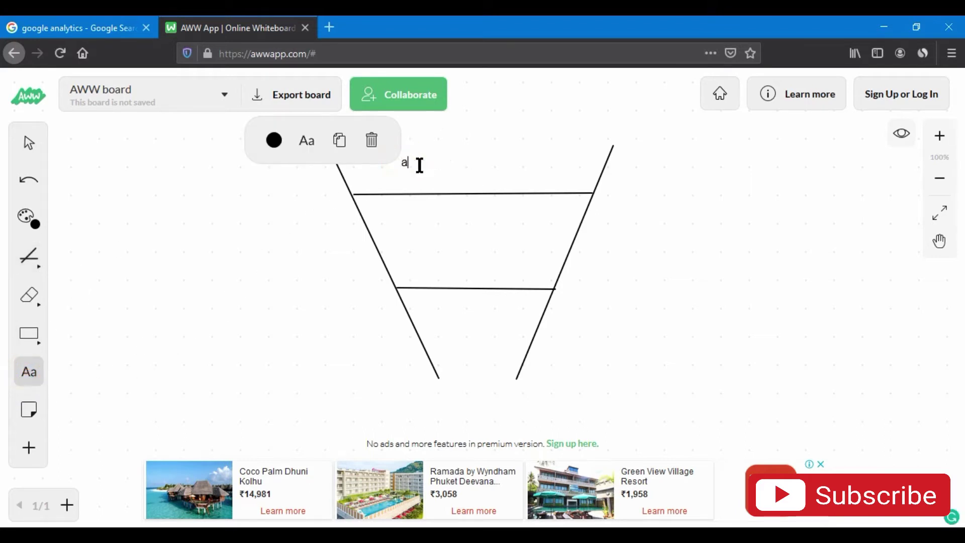
type("warness")
left_click(29, 143)
left_click_drag(428, 165, 473, 169)
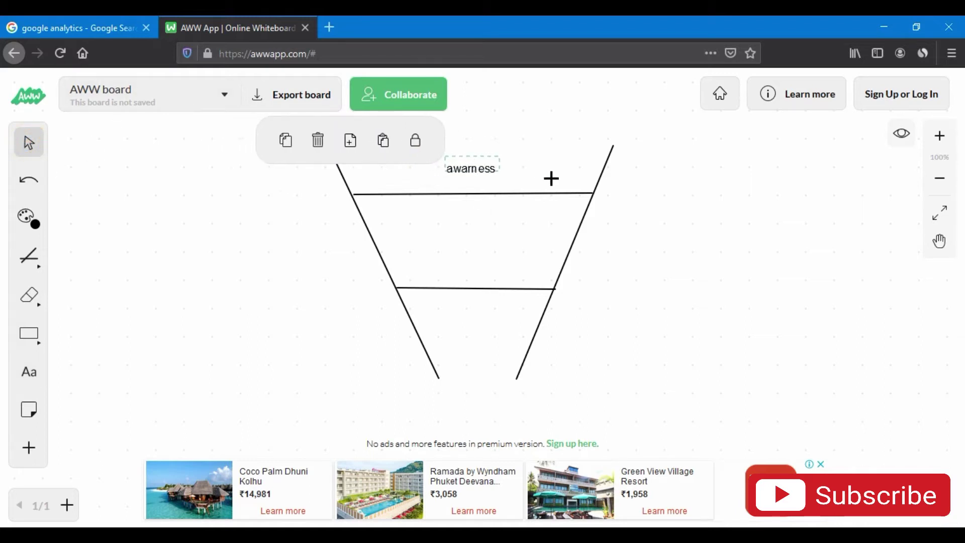
Add the 'behavior' label and center it in the middle section
left_click(30, 373)
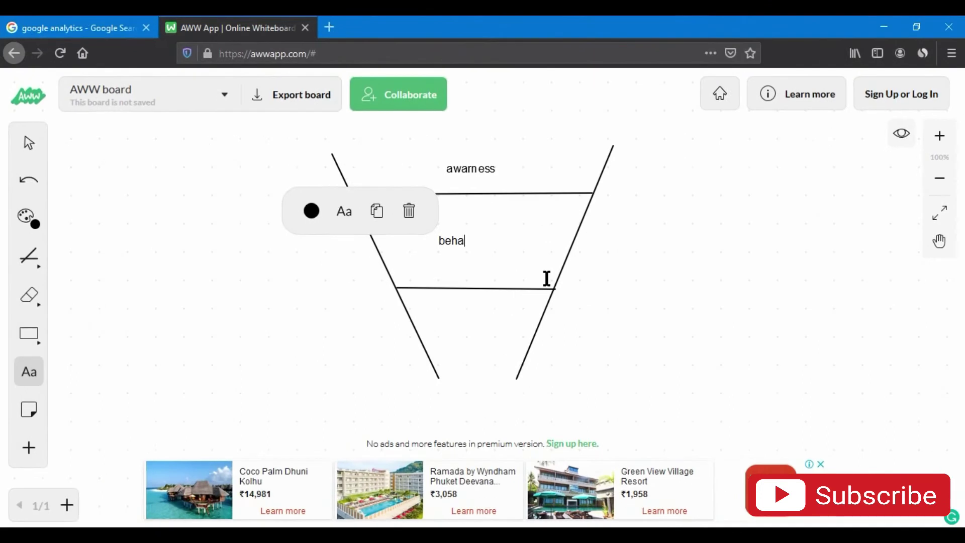
type("vio")
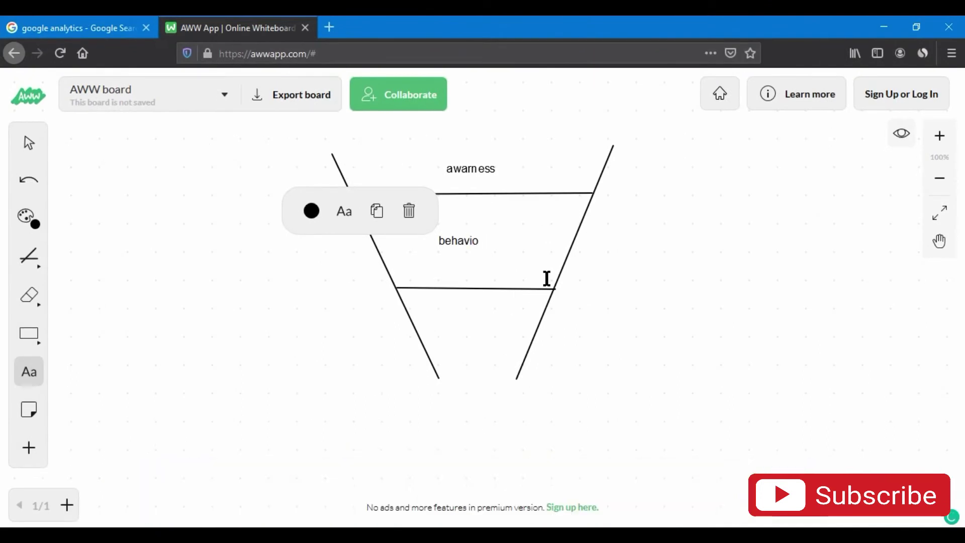
type("r")
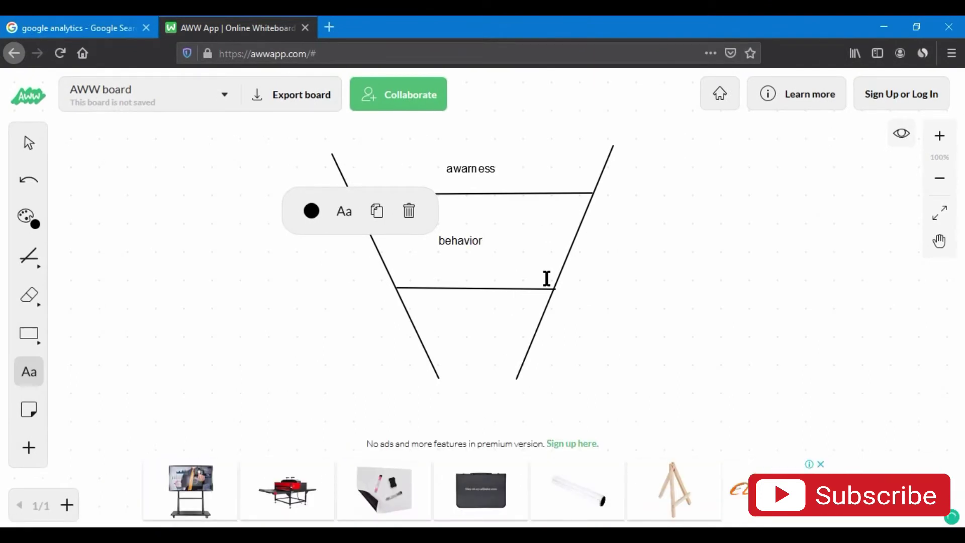
left_click(506, 251)
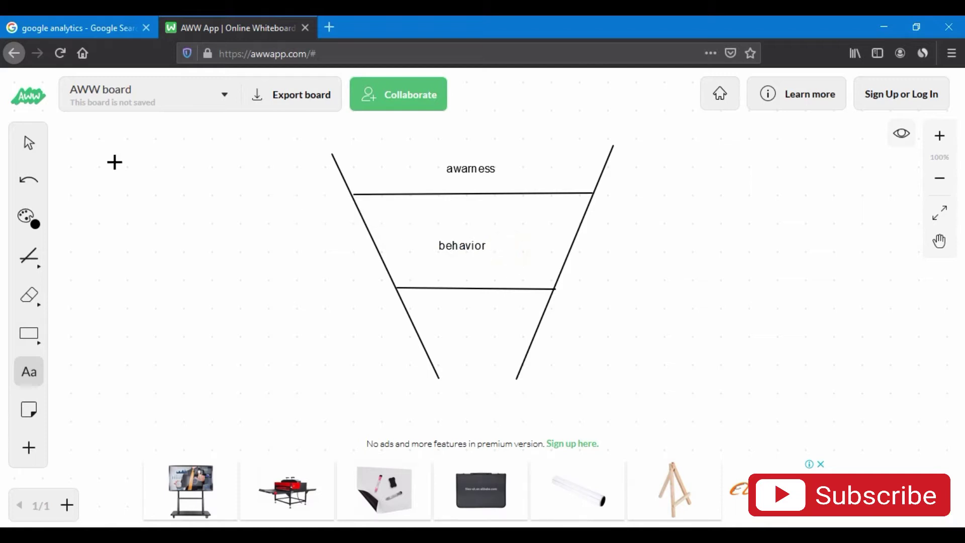
left_click(29, 142)
left_click_drag(472, 245, 480, 243)
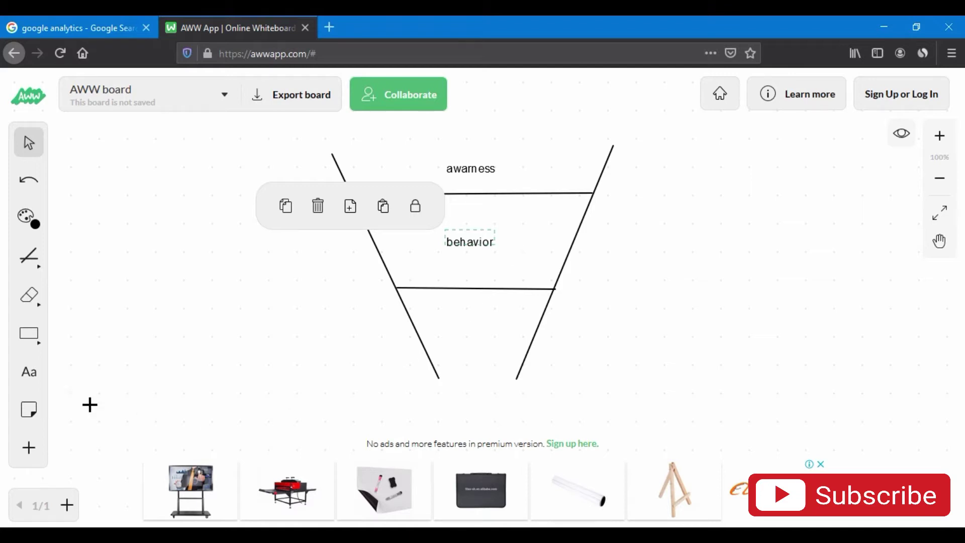
Label the bottom section 'conversion', dismiss the ad, and return to the google analytics results
left_click(31, 371)
left_click(441, 313)
type("conversion")
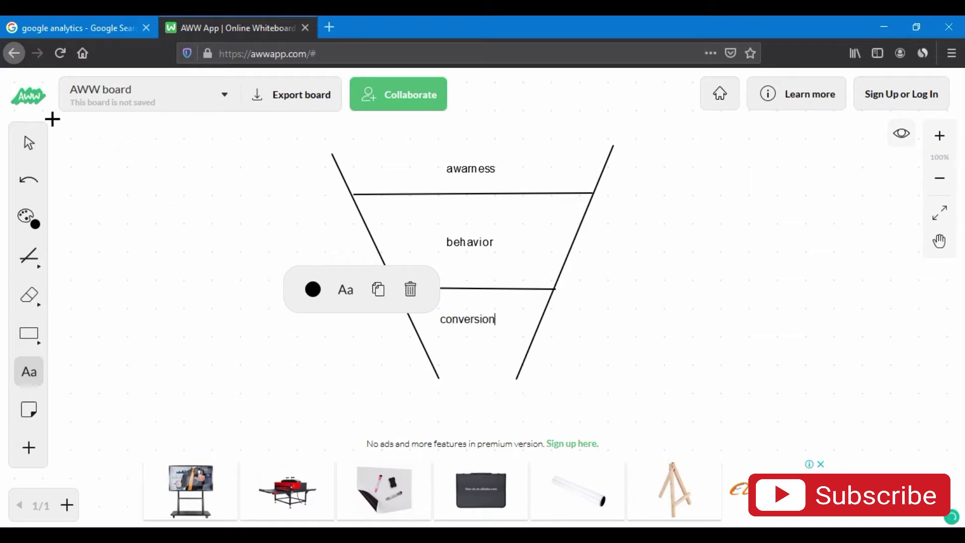
left_click(31, 144)
left_click(460, 328)
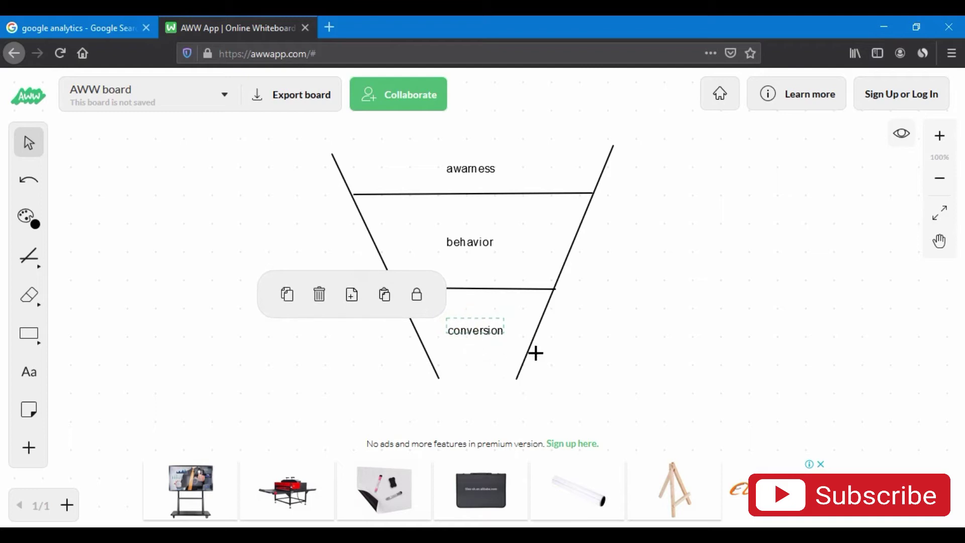
left_click(574, 348)
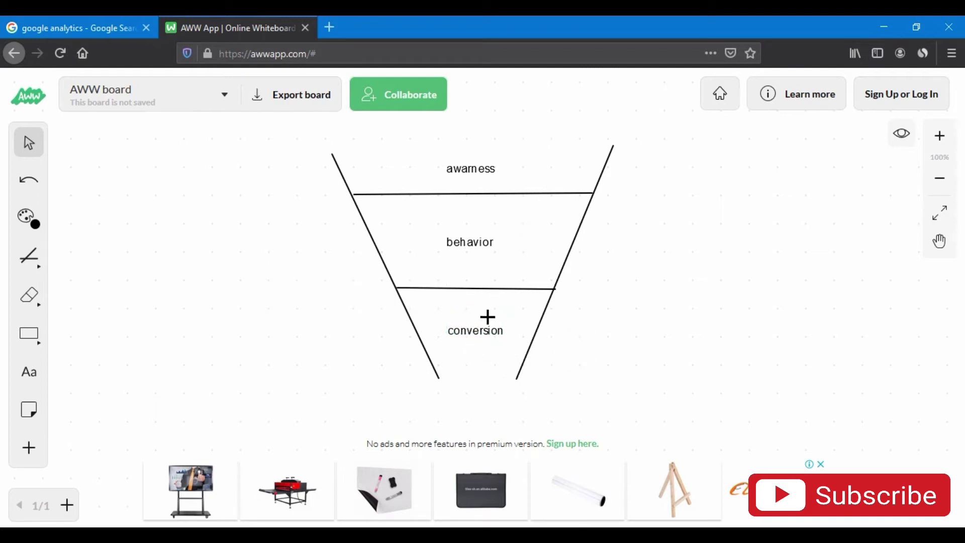
left_click(820, 465)
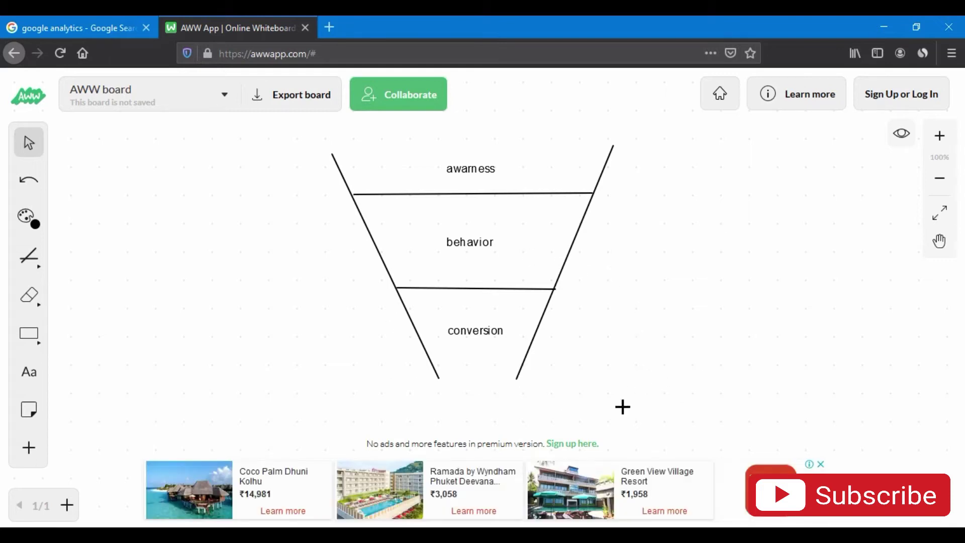
left_click(86, 28)
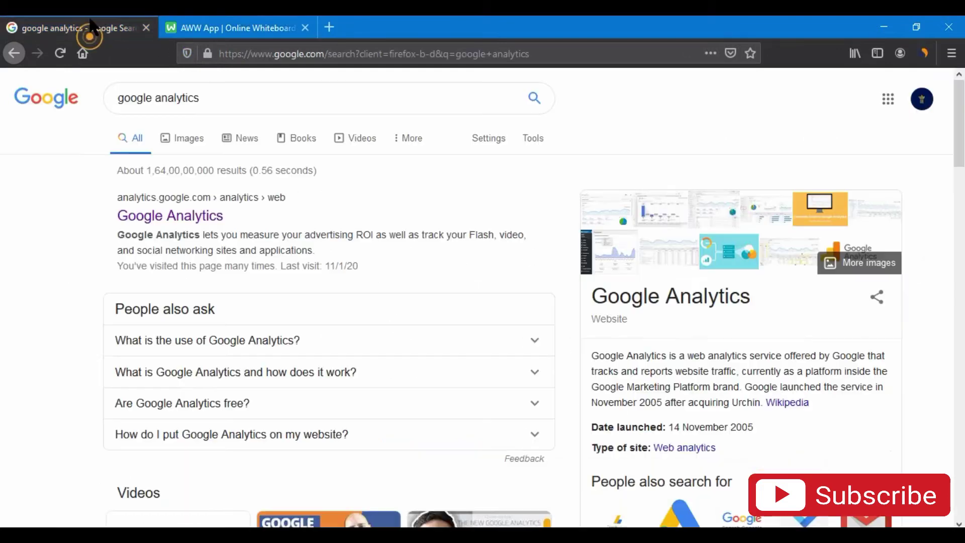
left_click(221, 26)
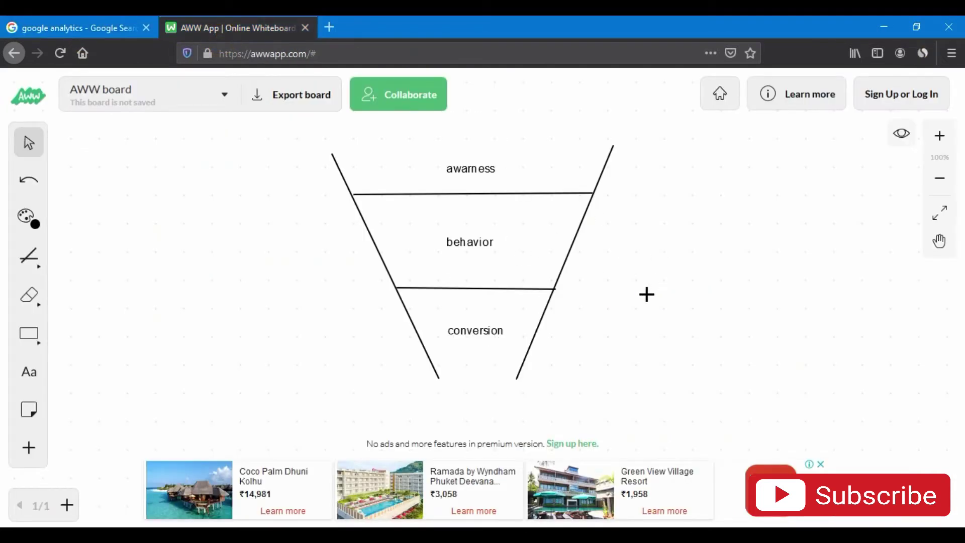
left_click(99, 26)
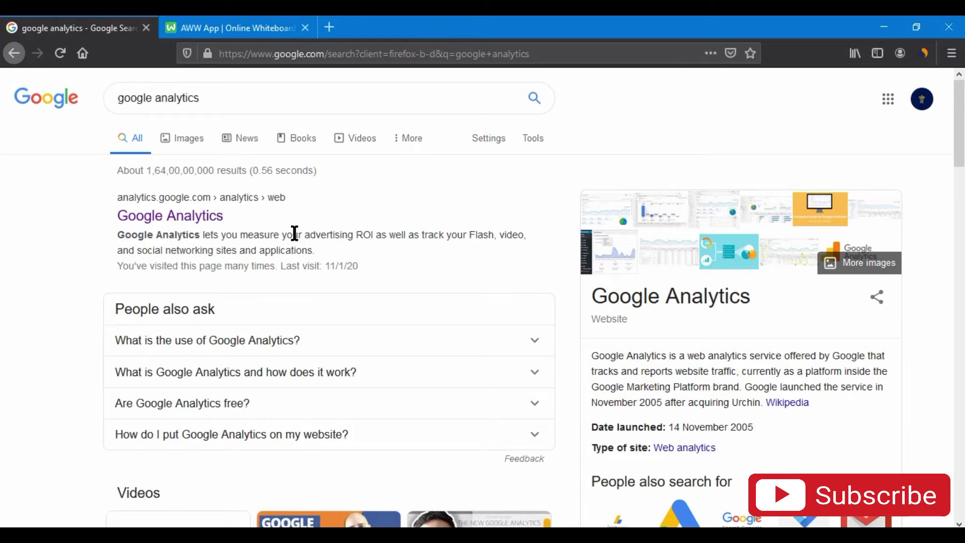
left_click(205, 27)
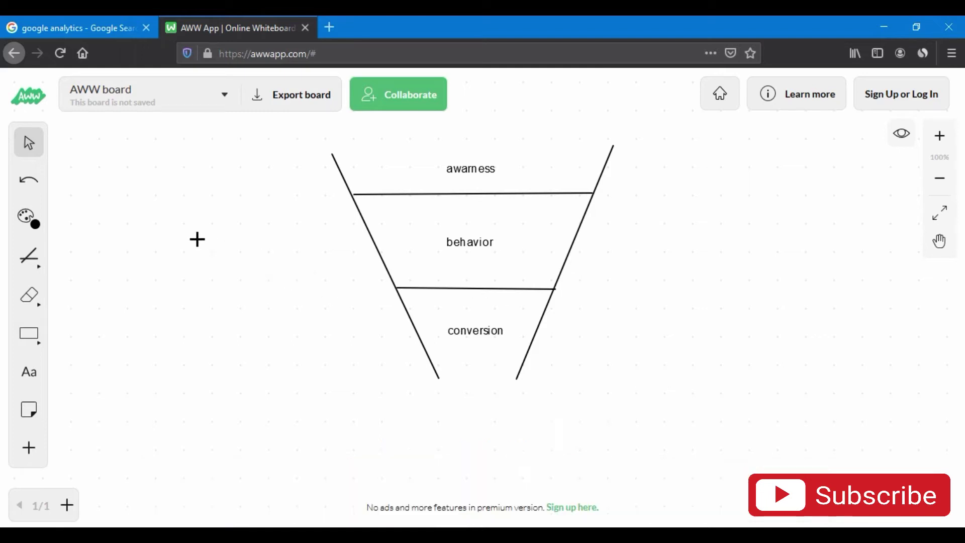
left_click(110, 28)
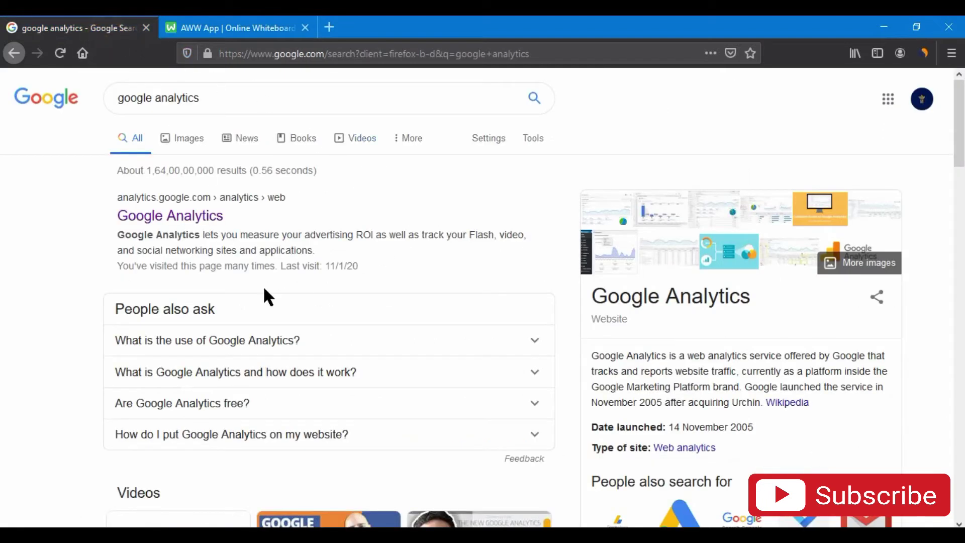
Open the Google Analytics site, go to Admin, and start creating a new account
left_click(189, 221)
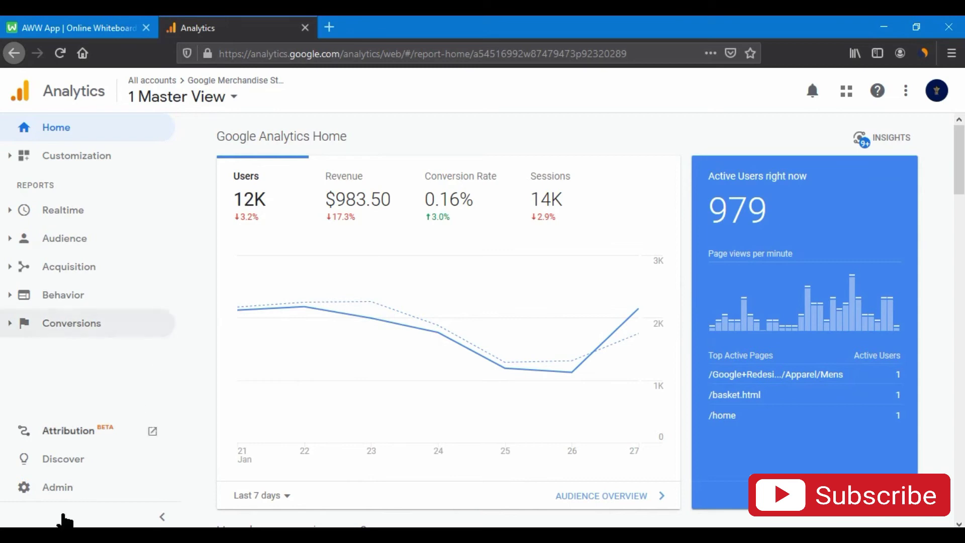
left_click(57, 491)
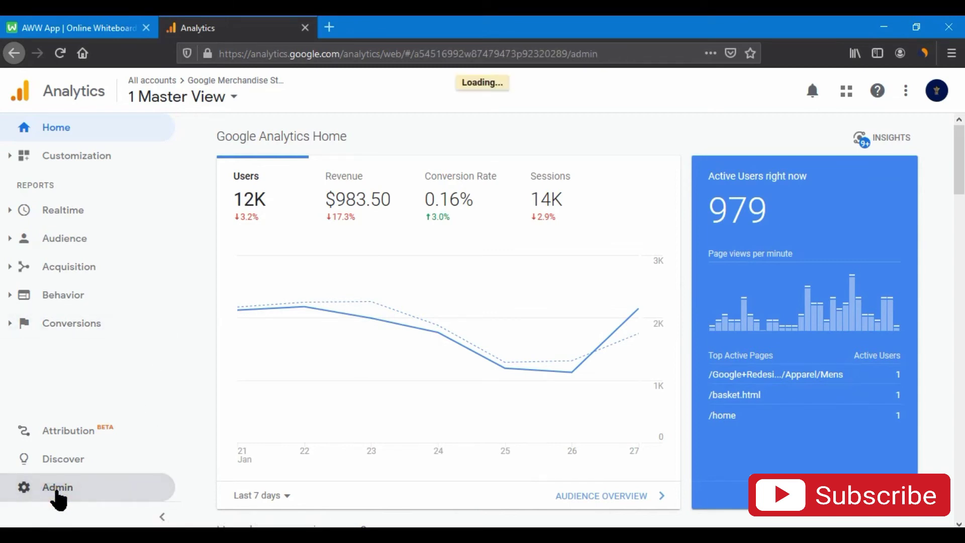
left_click(193, 173)
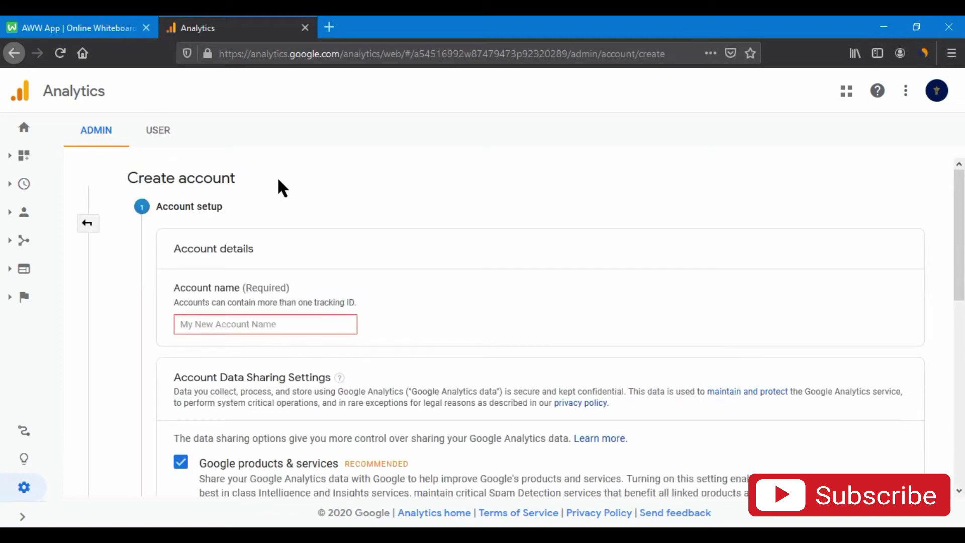
Enter the new account's name, correcting a mistyped letter
scroll(674, 301, "down", 1)
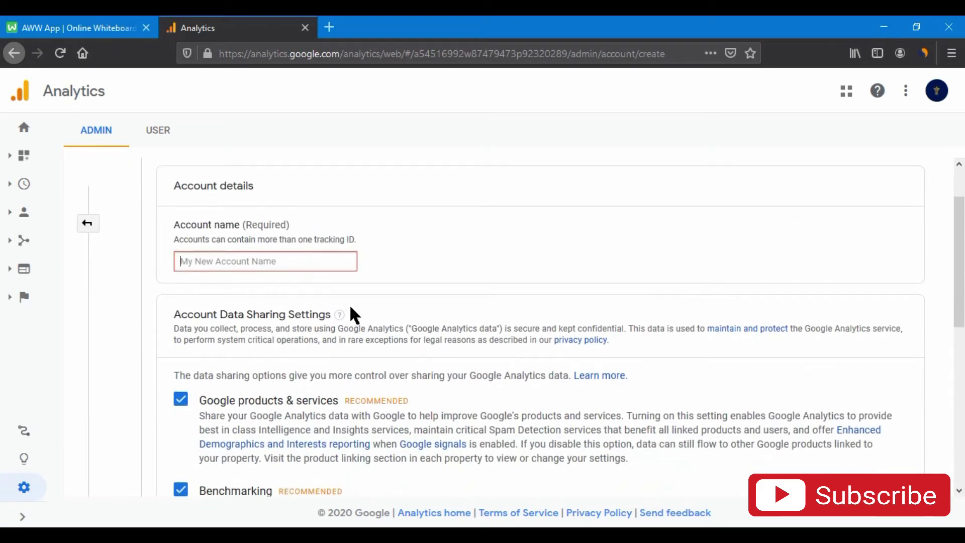
scroll(327, 291, "up", 1)
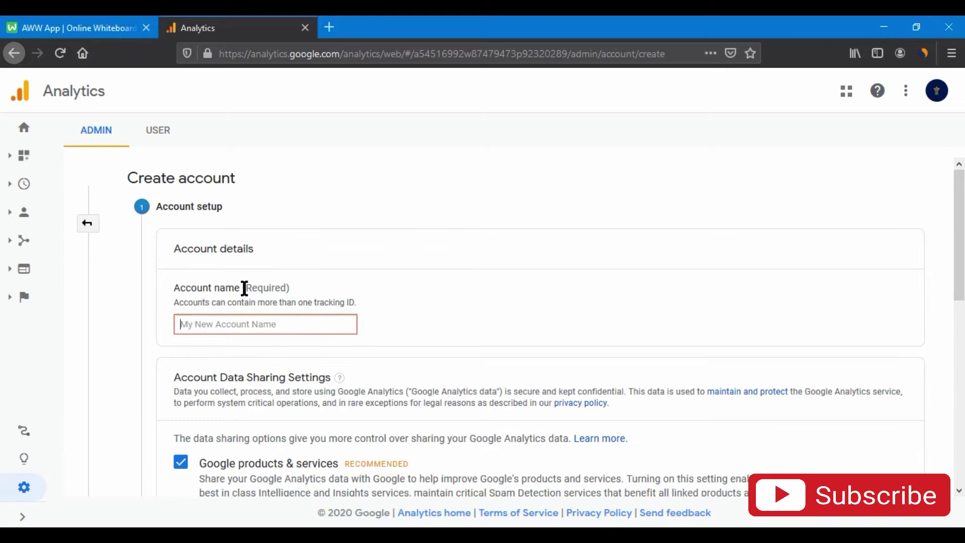
scroll(245, 307, "down", 1)
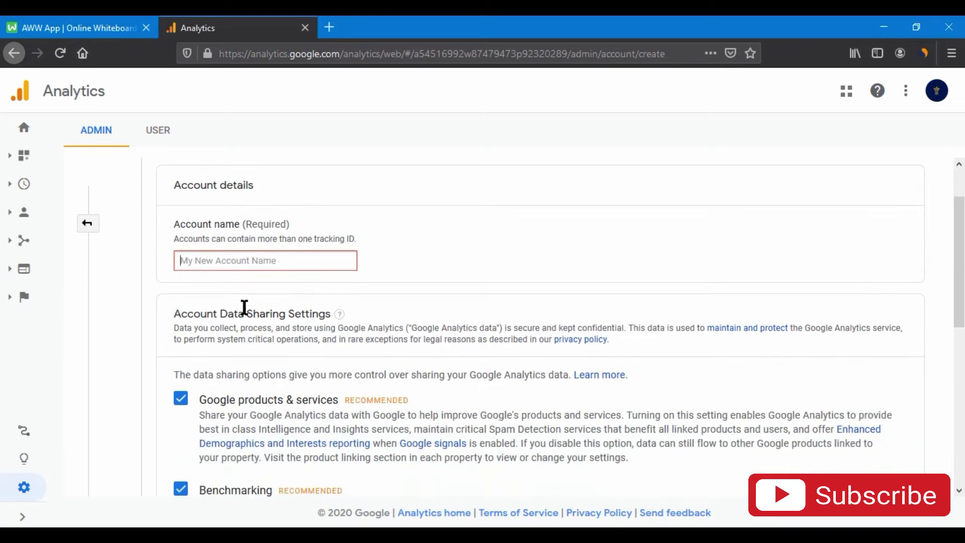
left_click(234, 262)
left_click(234, 262)
left_click(233, 262)
type("tejas readers")
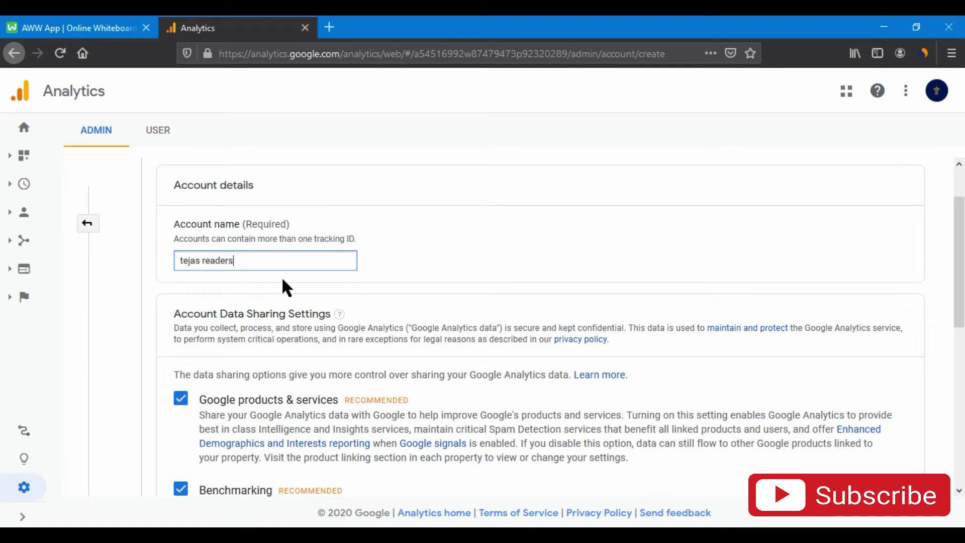
Review the data sharing settings and account notes, leaving every box checked, and continue
scroll(290, 243, "down", 4)
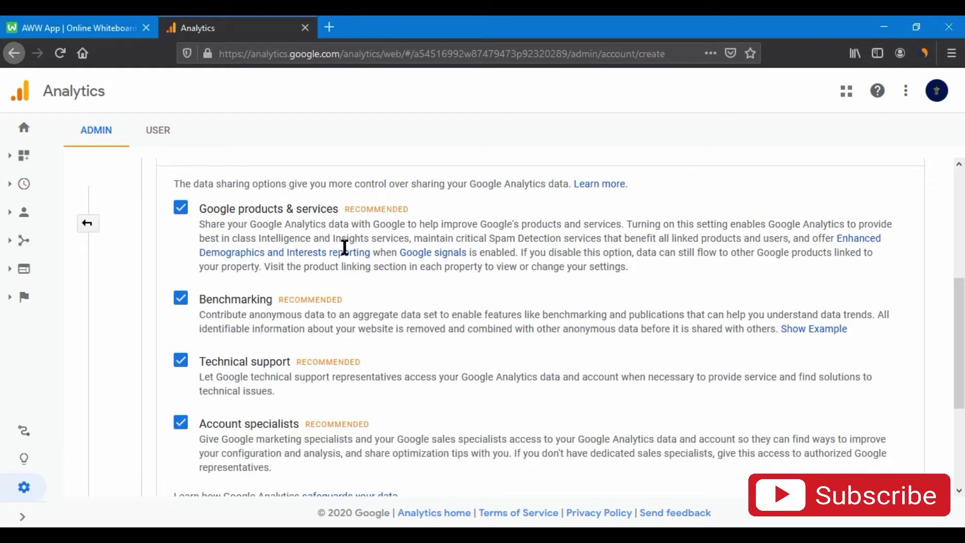
scroll(255, 222, "down", 3)
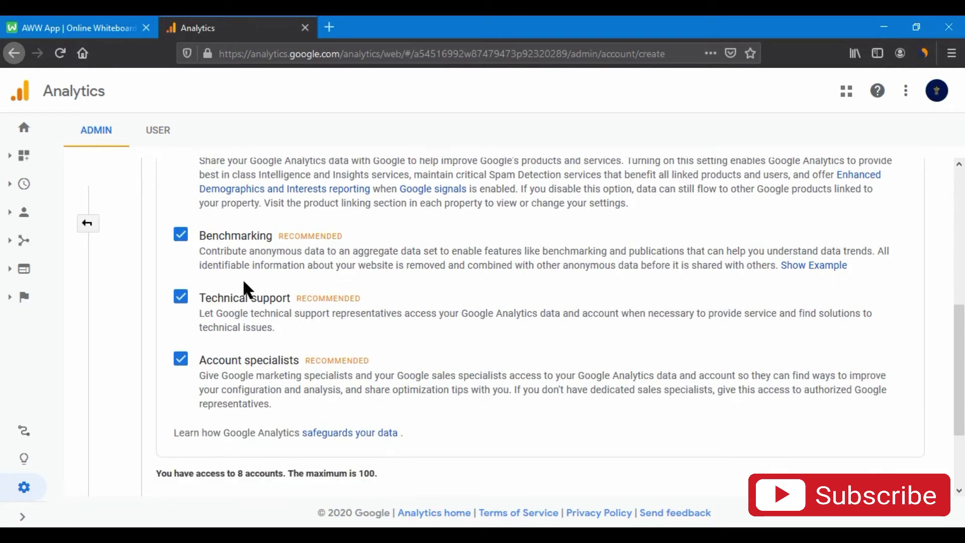
scroll(246, 299, "up", 4)
scroll(248, 300, "down", 1)
scroll(251, 301, "down", 2)
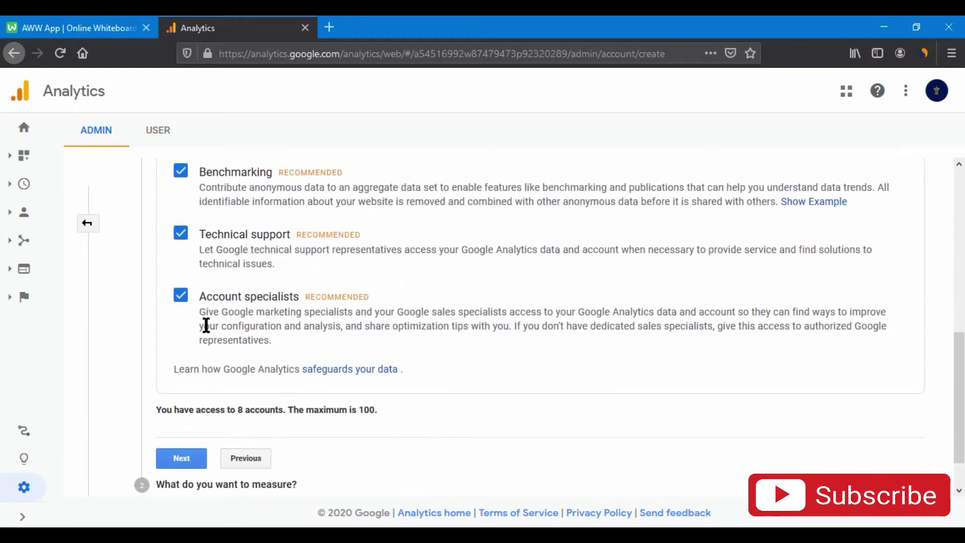
scroll(221, 327, "down", 1)
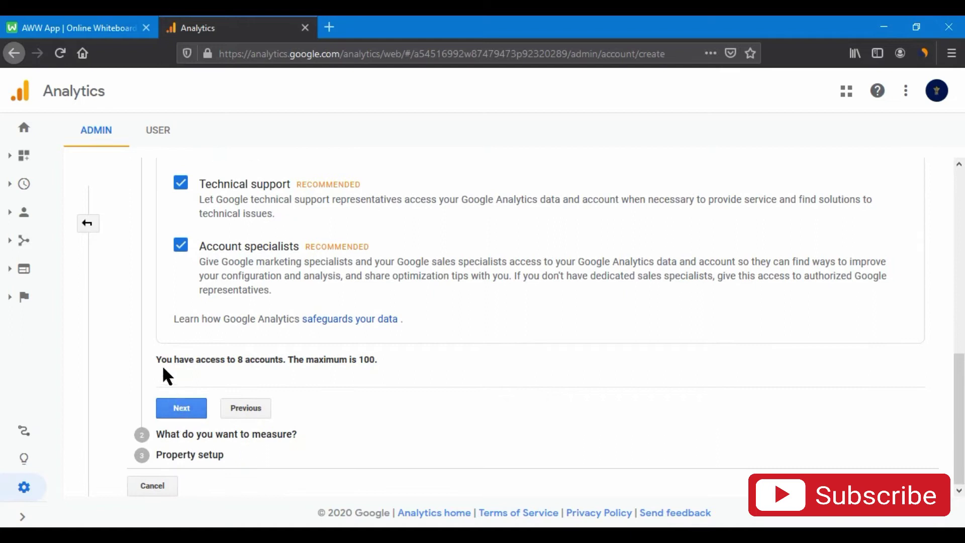
left_click_drag(159, 360, 270, 362)
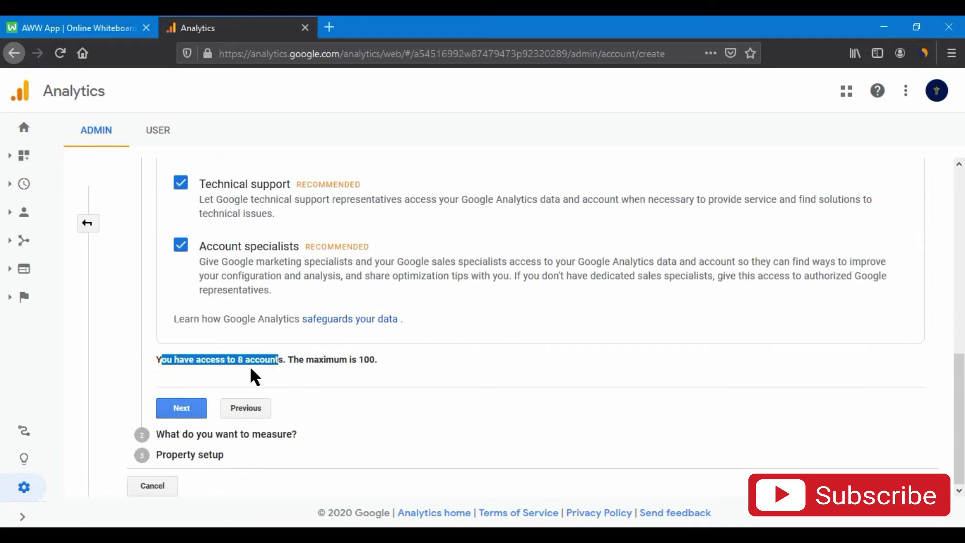
left_click(226, 364)
left_click_drag(291, 362, 382, 367)
left_click(368, 360)
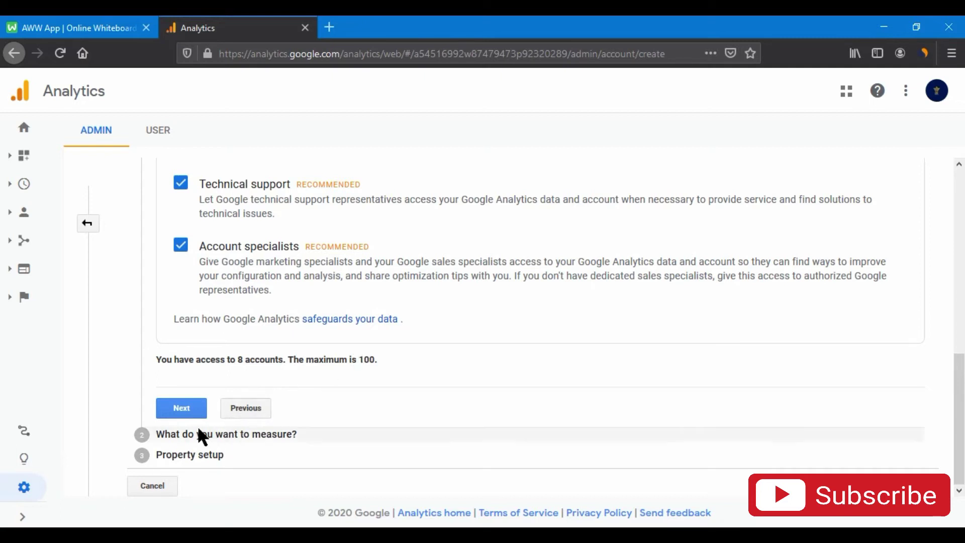
left_click(187, 408)
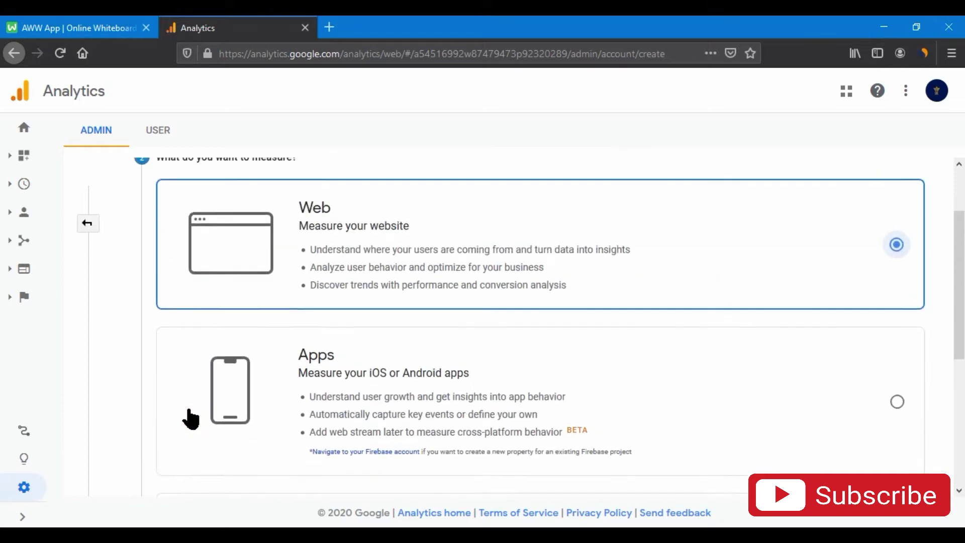
Compare the Apps and Apps-and-web options, settle on Web, and continue to property setup
scroll(520, 296, "down", 5)
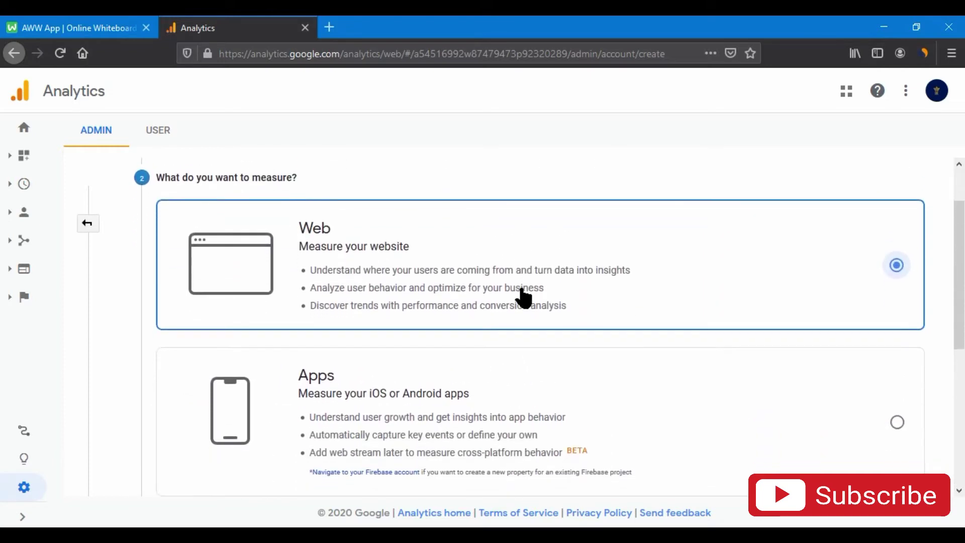
scroll(416, 339, "up", 4)
scroll(451, 301, "down", 3)
left_click(648, 289)
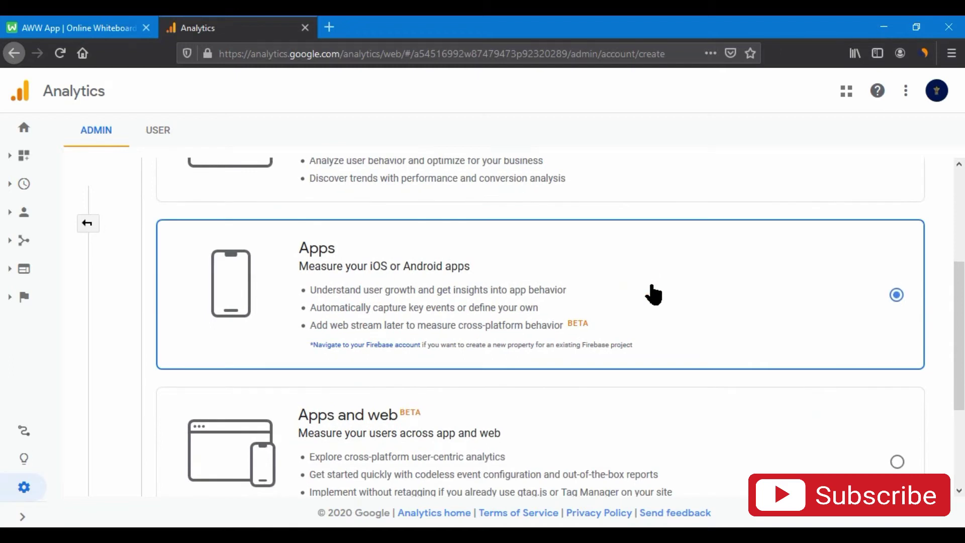
scroll(646, 295, "down", 3)
left_click(635, 284)
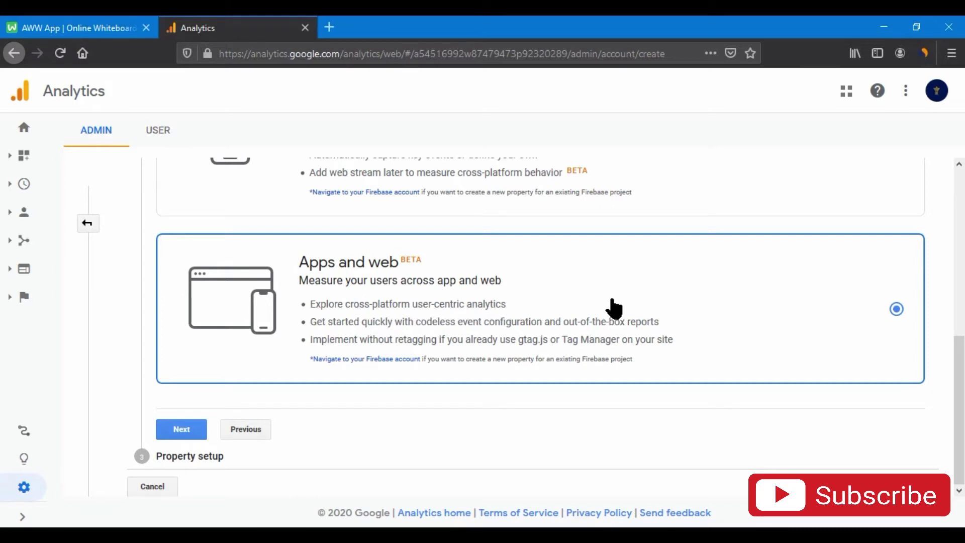
scroll(614, 307, "up", 3)
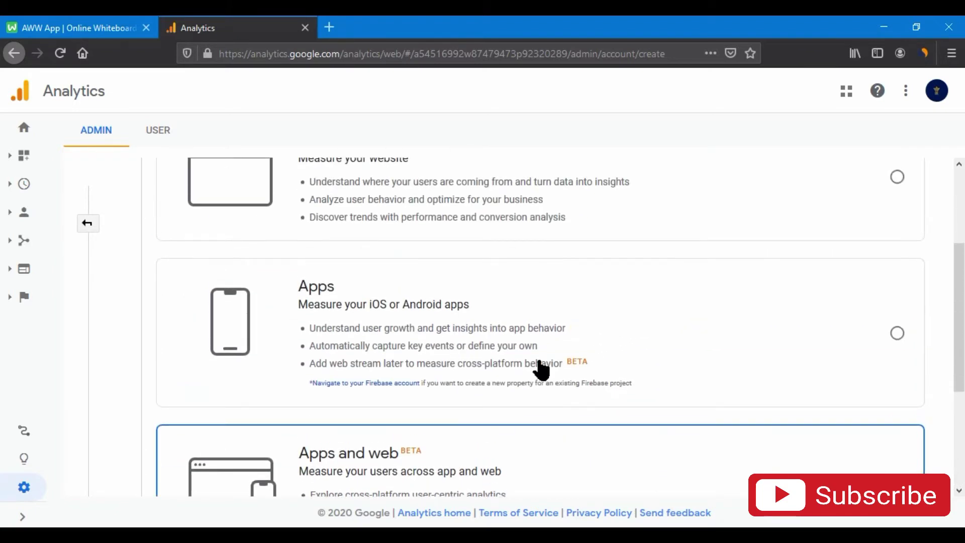
scroll(565, 376, "up", 3)
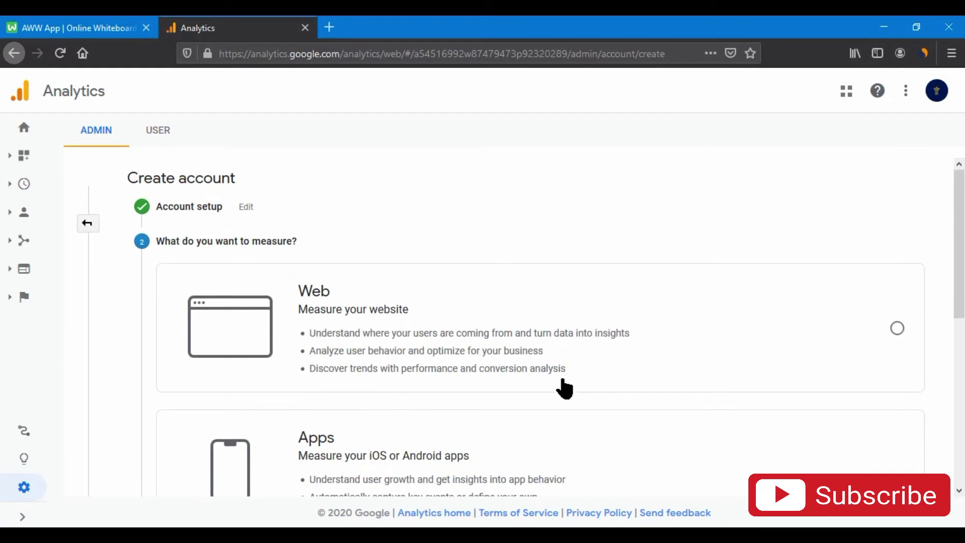
left_click(472, 297)
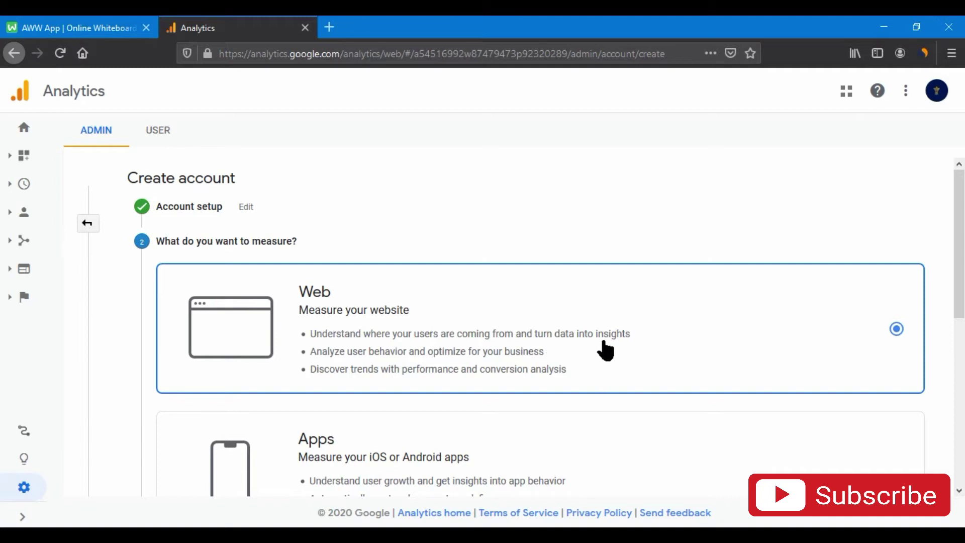
scroll(437, 303, "down", 3)
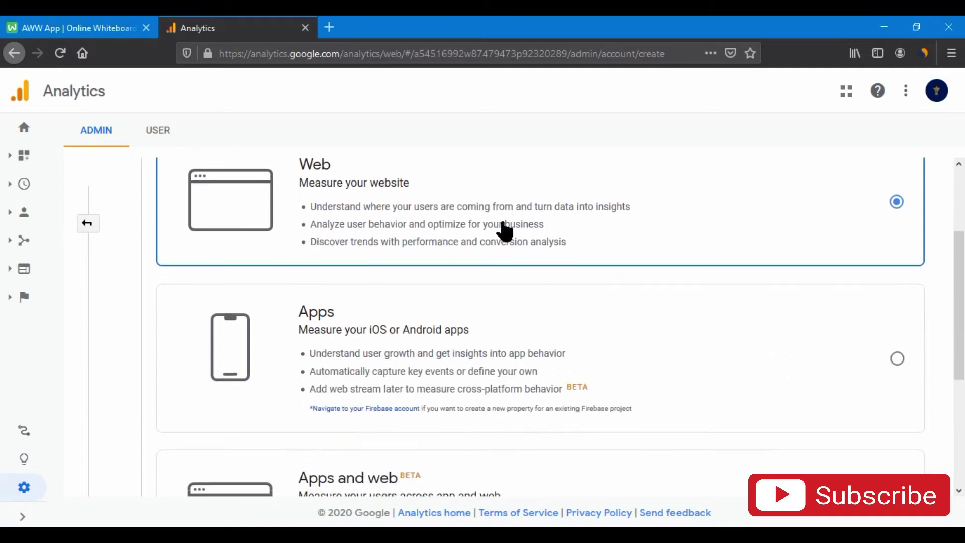
scroll(501, 259, "down", 5)
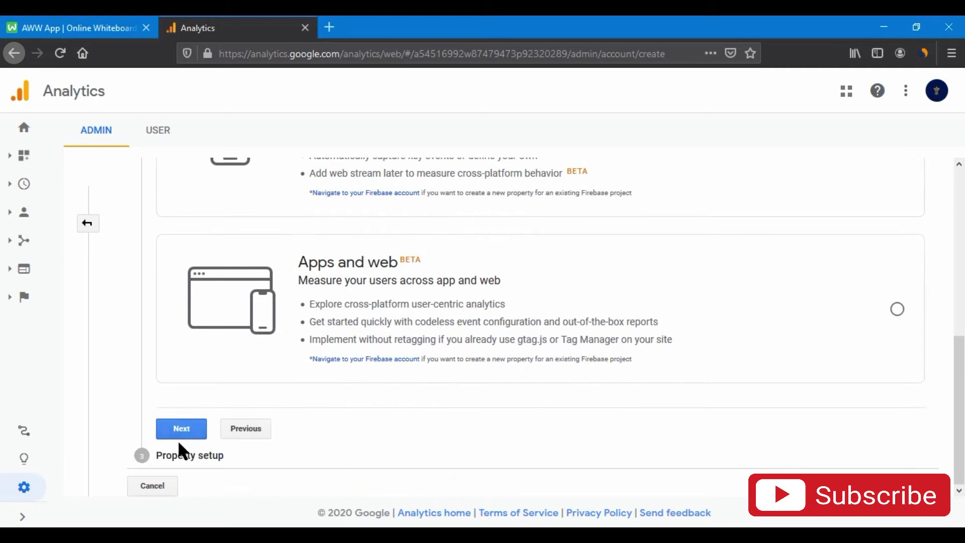
left_click(182, 429)
scroll(184, 427, "up", 3)
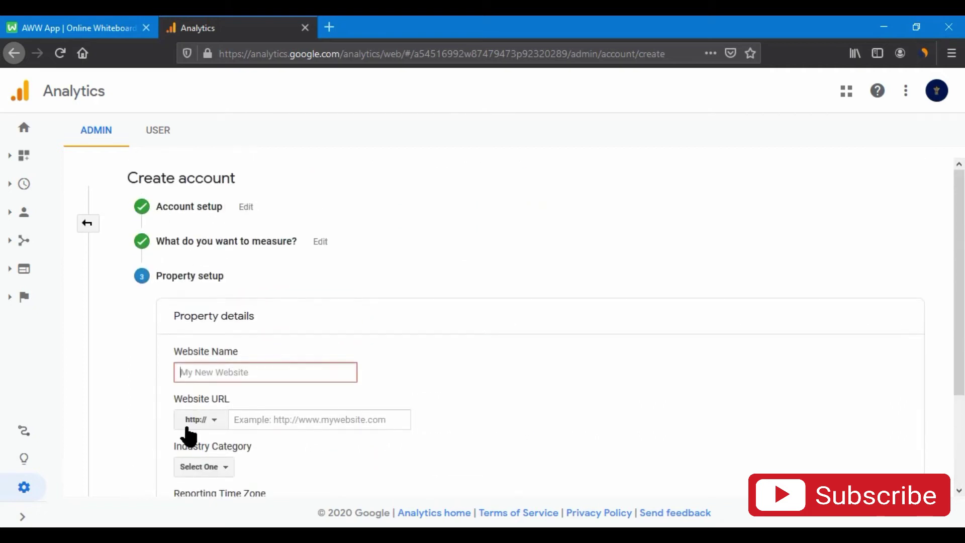
Enter the property's website name
scroll(249, 359, "down", 2)
left_click(237, 308)
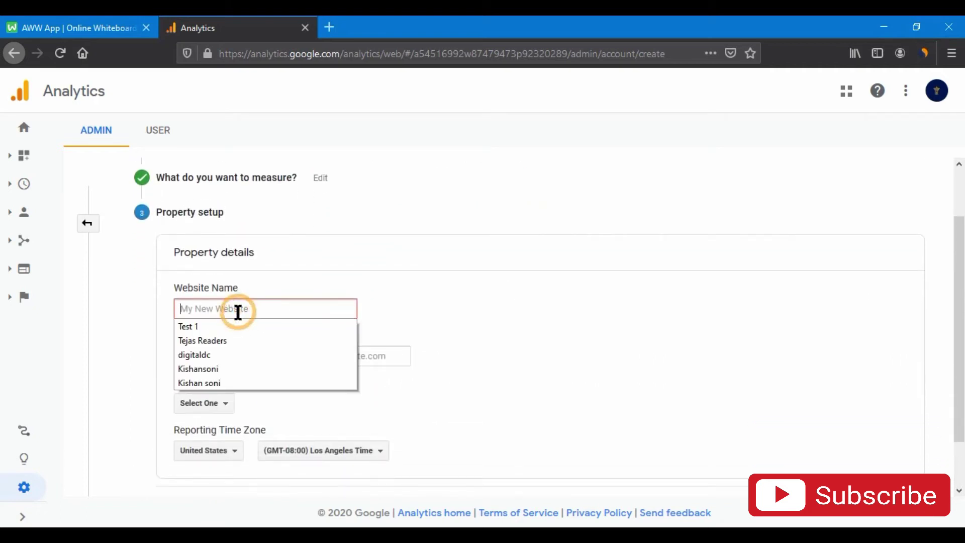
left_click(295, 310)
type("kishan soni")
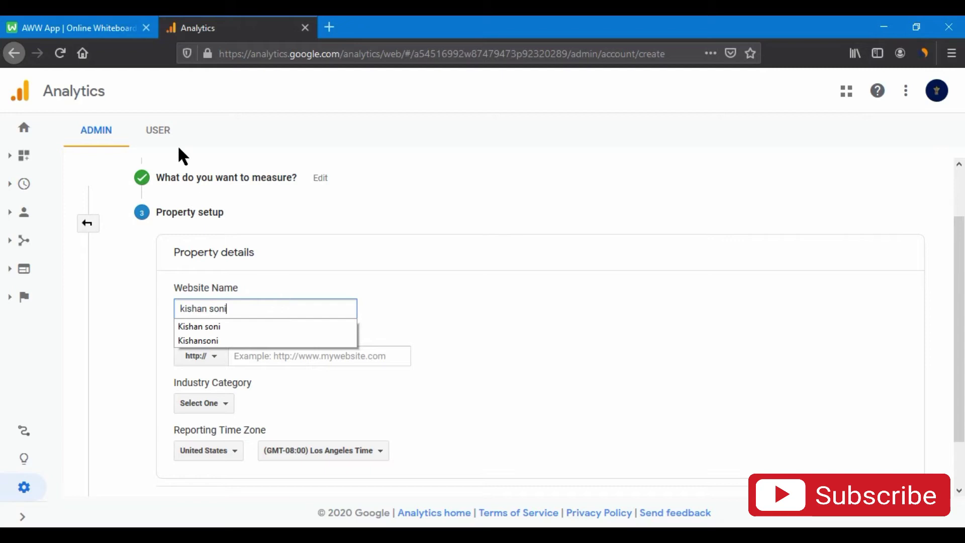
left_click(388, 282)
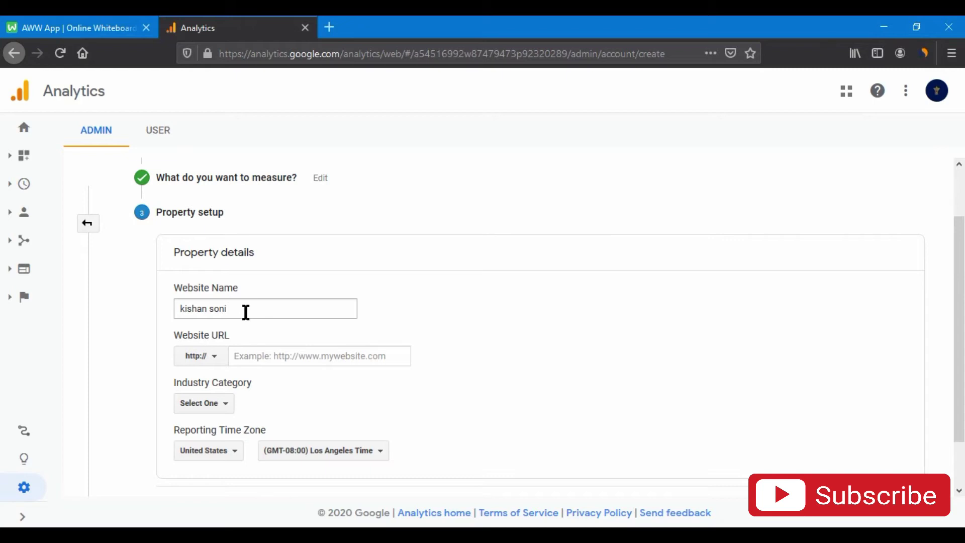
left_click(270, 356)
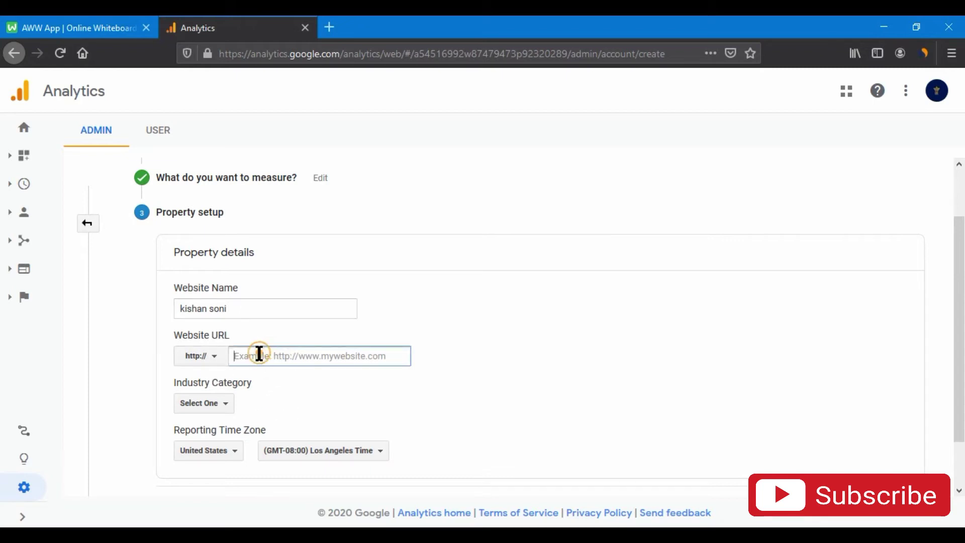
left_click(215, 358)
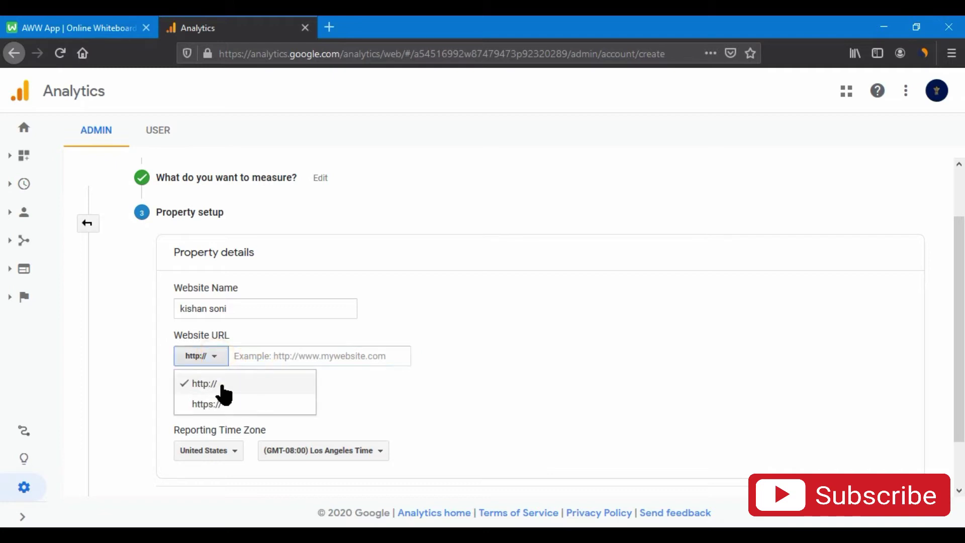
left_click(264, 344)
left_click(248, 357)
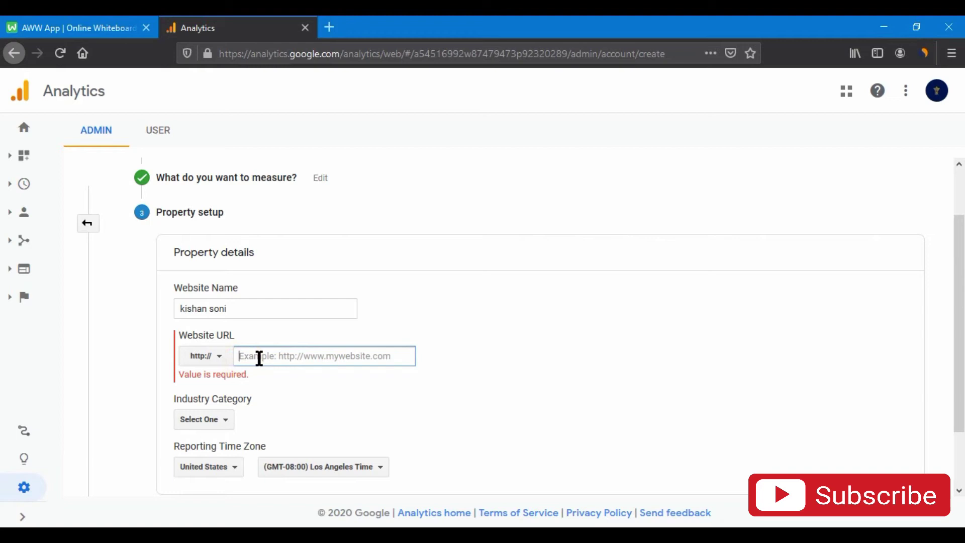
left_click(205, 361)
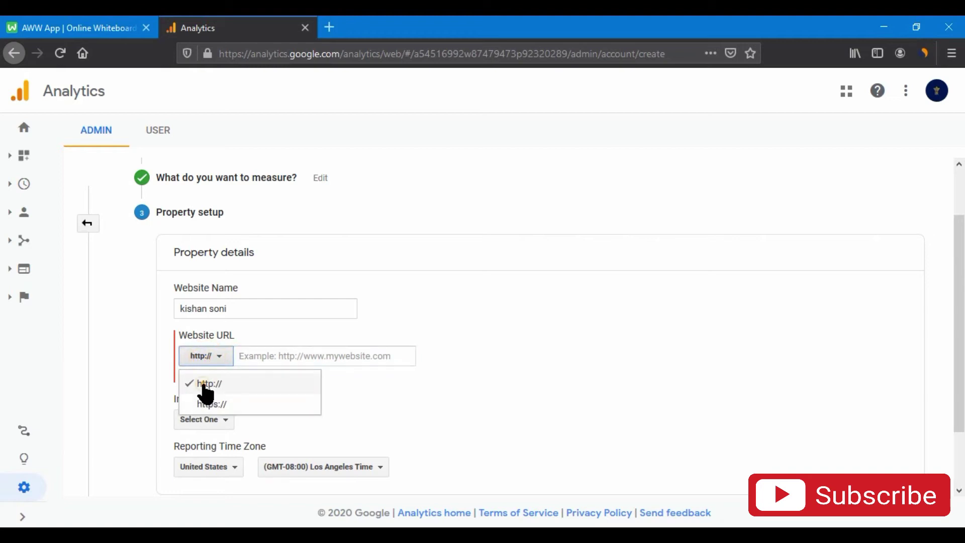
left_click(205, 386)
left_click(262, 359)
type("w")
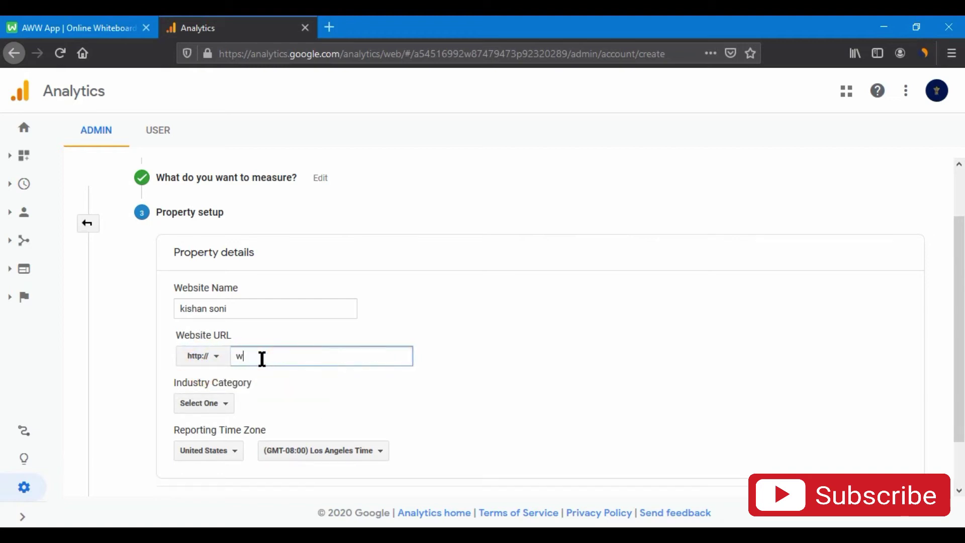
type("ww.kishansoni")
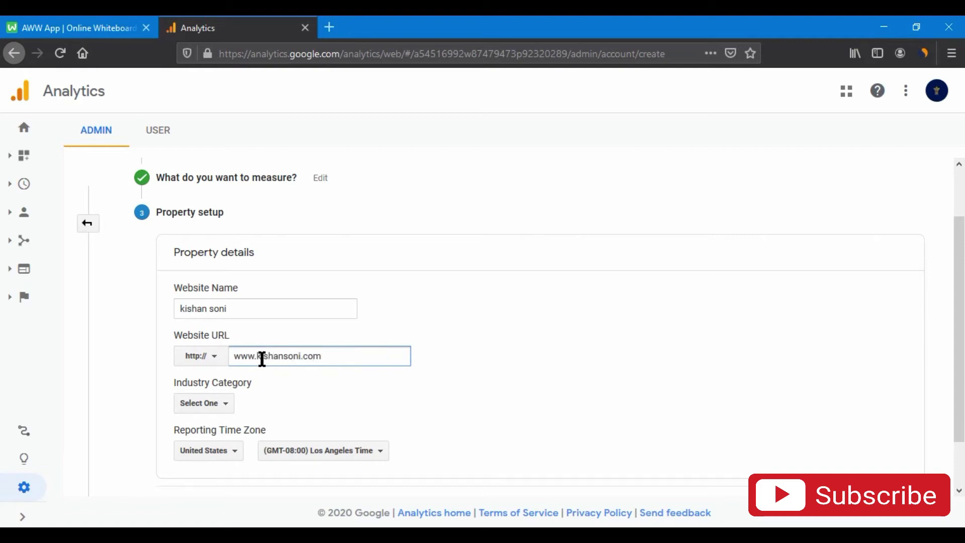
type(".co.in")
scroll(301, 332, "down", 2)
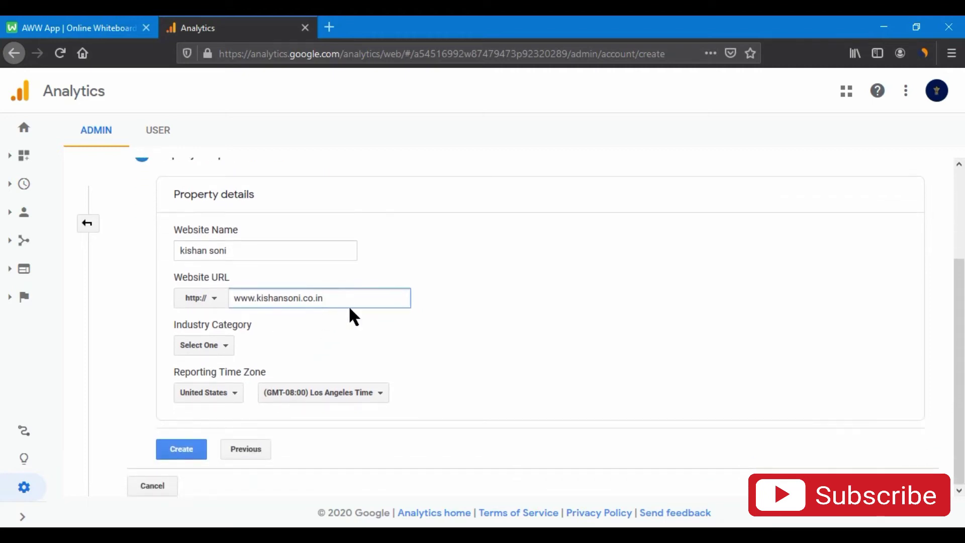
left_click(227, 351)
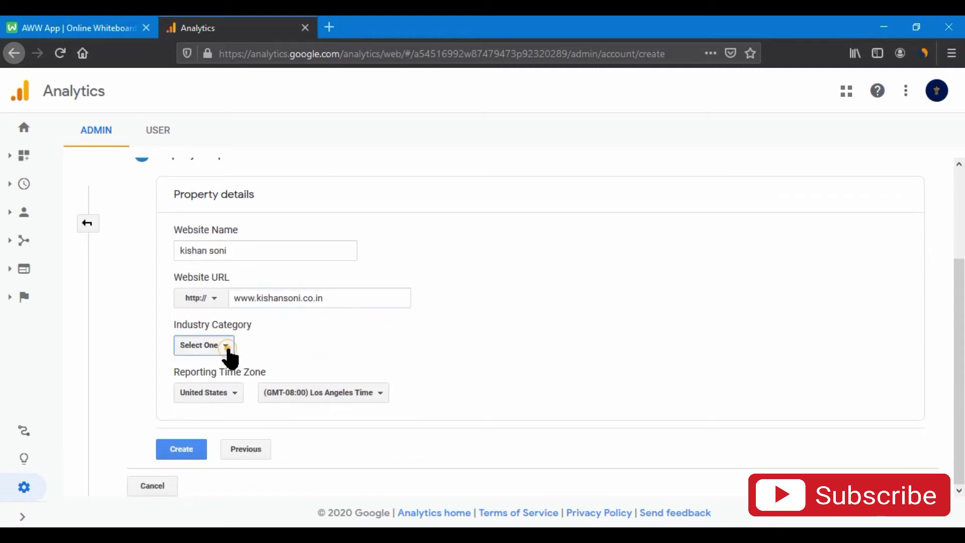
Set the industry category to Other
scroll(447, 311, "down", 1)
scroll(446, 307, "down", 1)
scroll(286, 351, "down", 3)
scroll(272, 395, "up", 3)
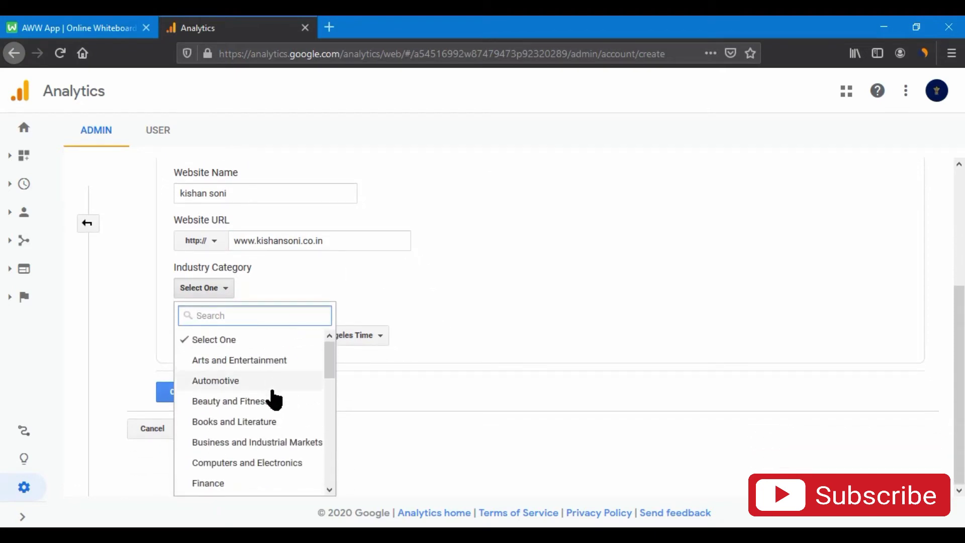
scroll(277, 400, "down", 3)
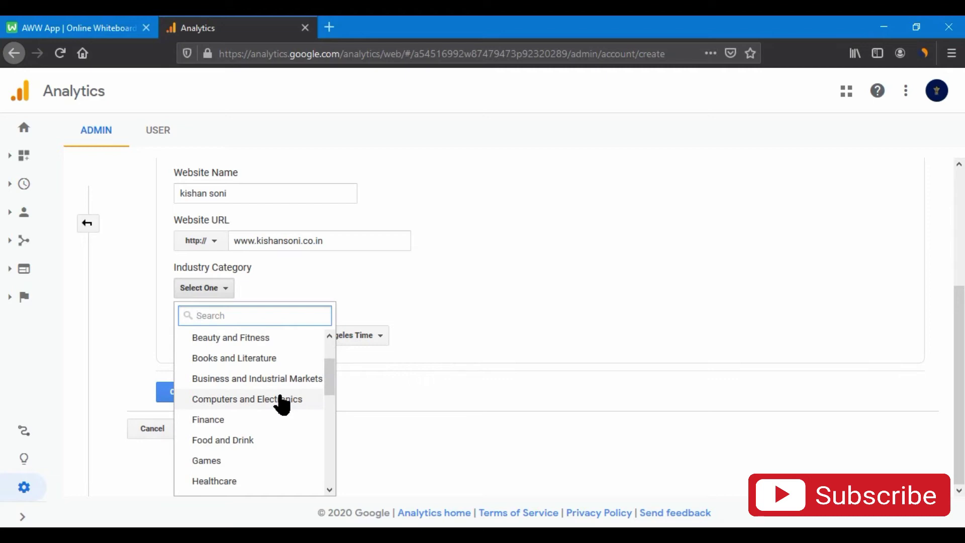
scroll(276, 409, "down", 3)
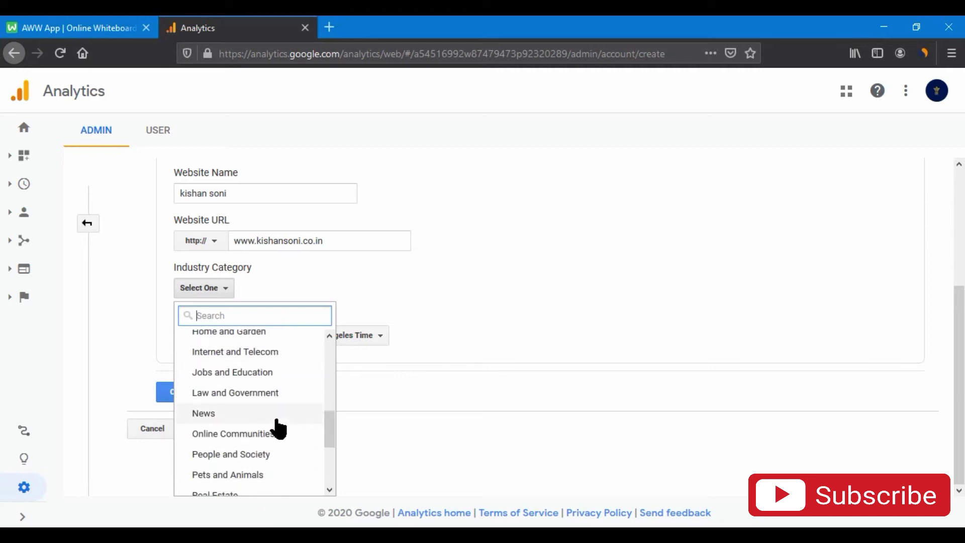
scroll(274, 430, "down", 5)
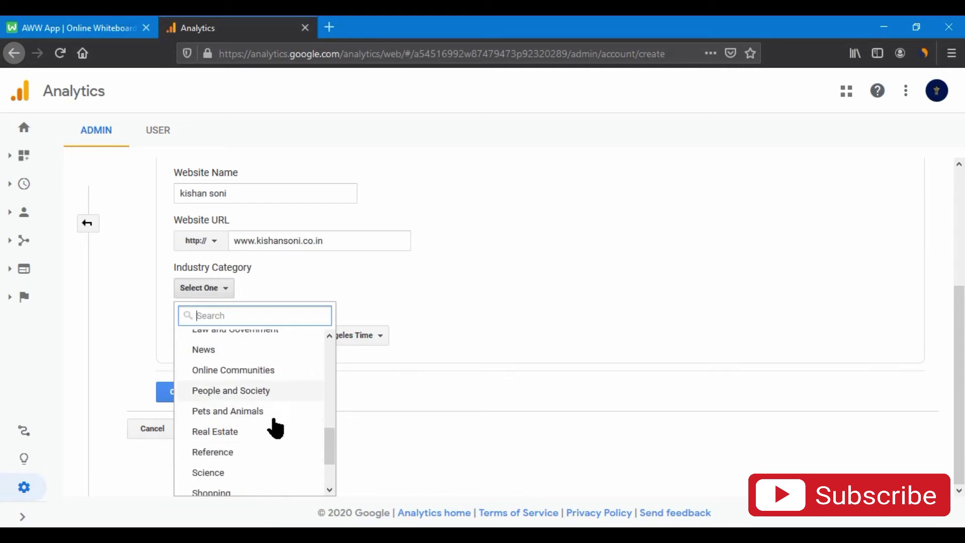
scroll(265, 435, "down", 1)
scroll(231, 459, "up", 10)
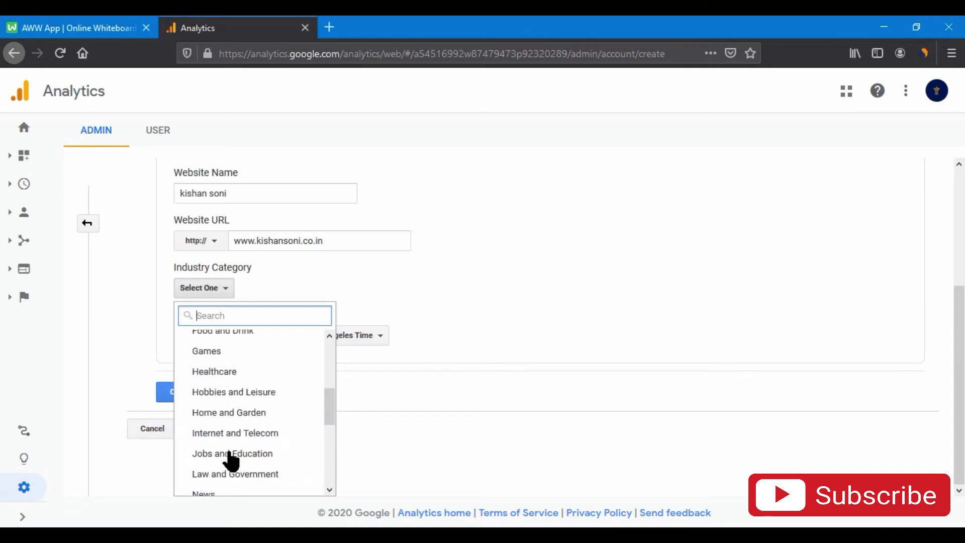
scroll(221, 449, "up", 3)
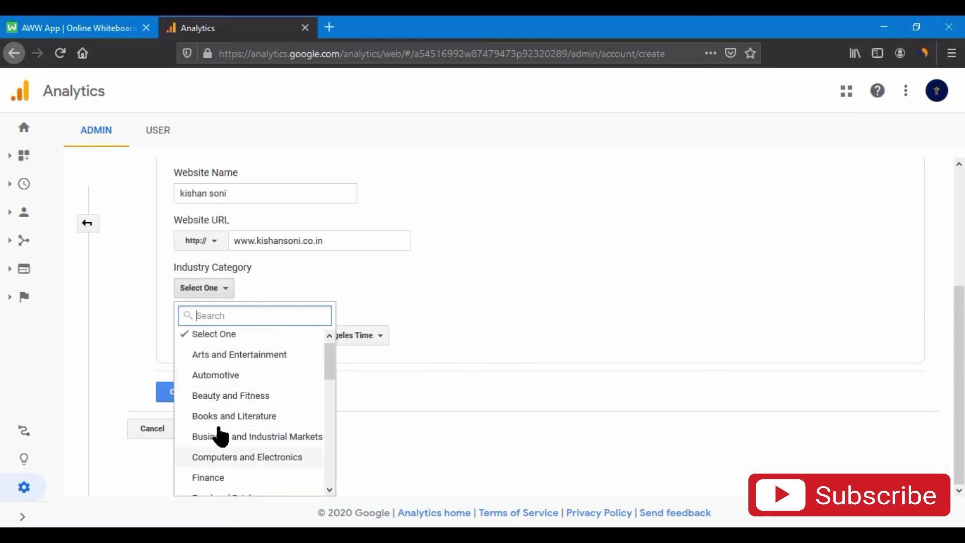
scroll(246, 382, "down", 7)
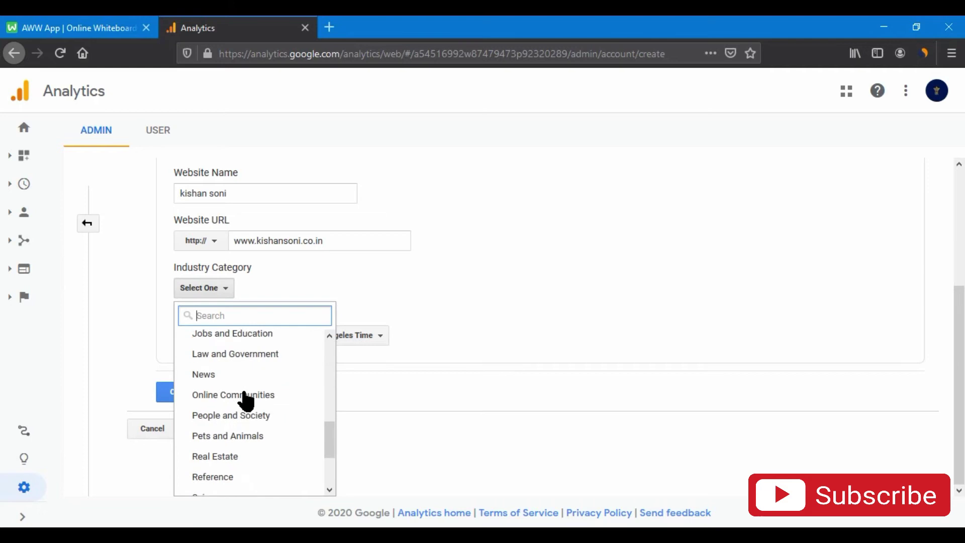
scroll(248, 410, "down", 2)
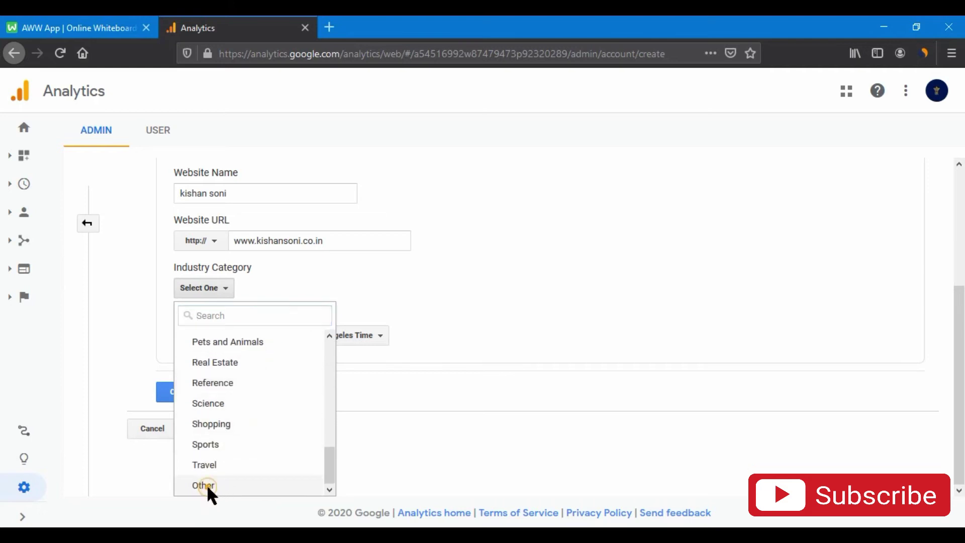
left_click(207, 485)
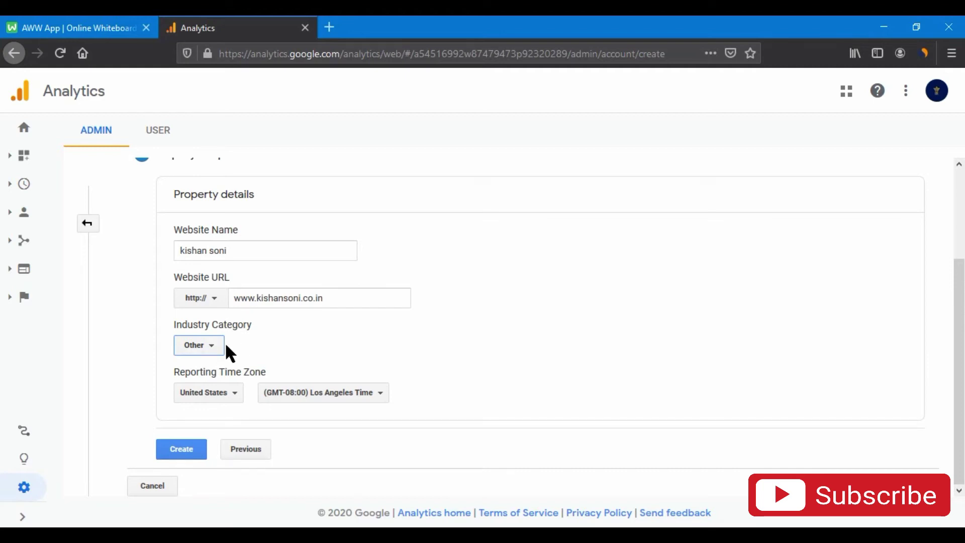
left_click_drag(176, 371, 272, 374)
left_click(271, 371)
Set the reporting time zone to India (GMT+05:30) and create the property
left_click(226, 397)
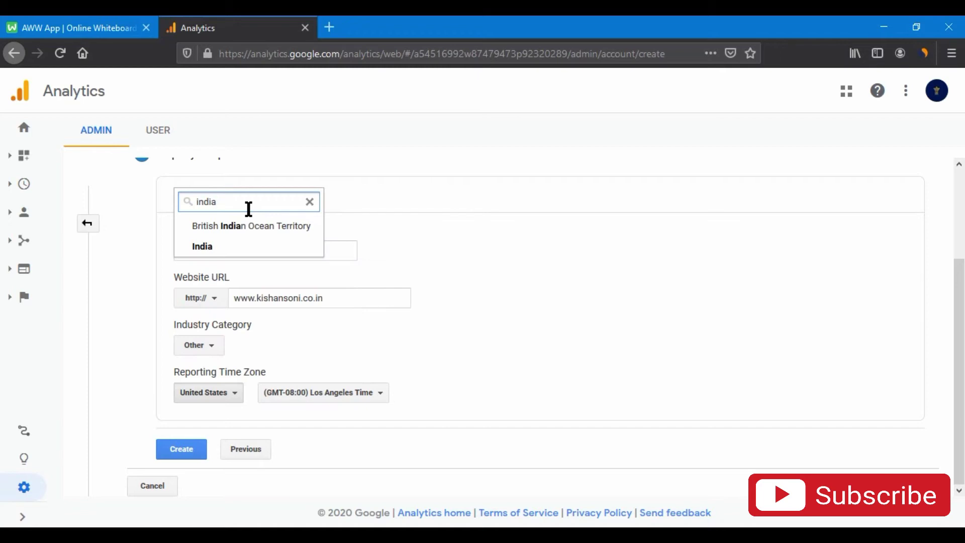
left_click(208, 248)
left_click(345, 363)
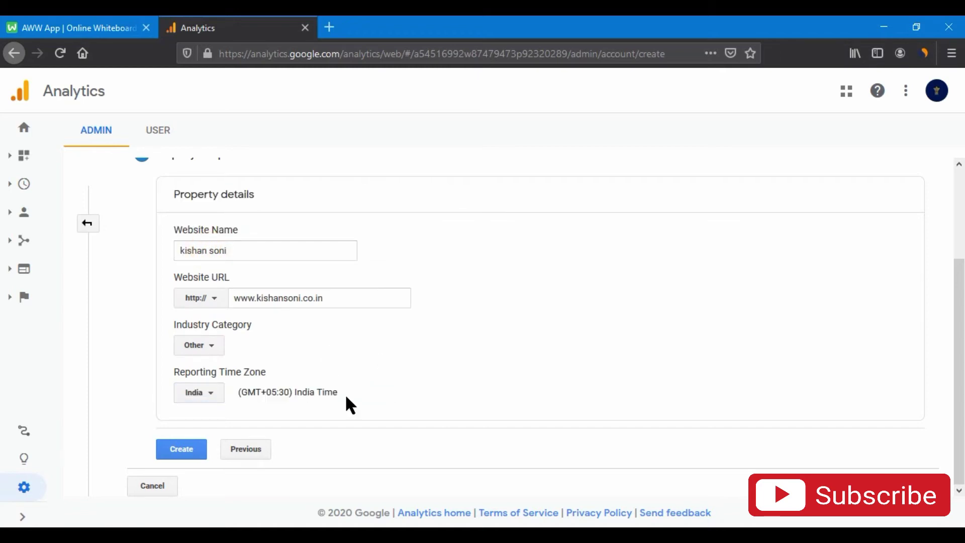
left_click(173, 451)
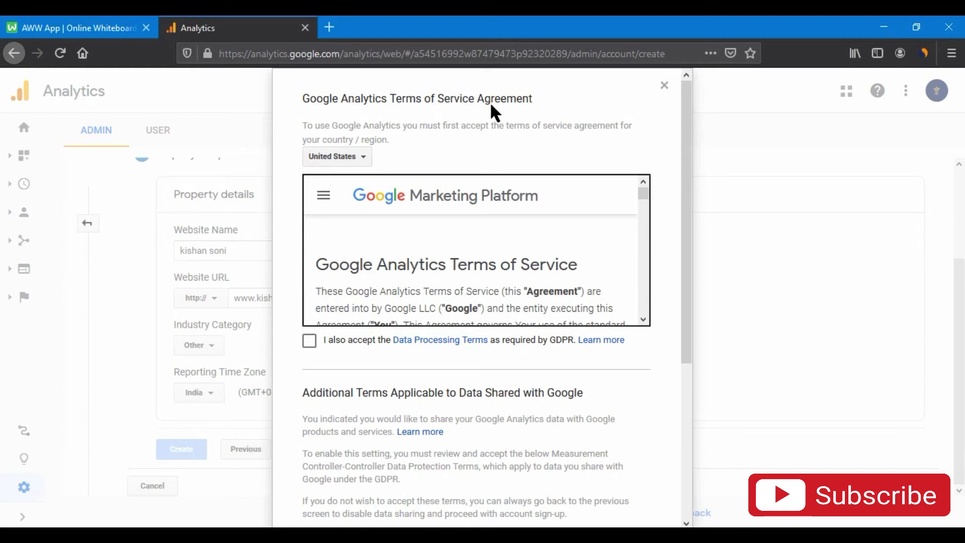
Choose India, tick the GDPR Data Processing and Data Protection terms, and accept the agreement
left_click(361, 158)
type("ind")
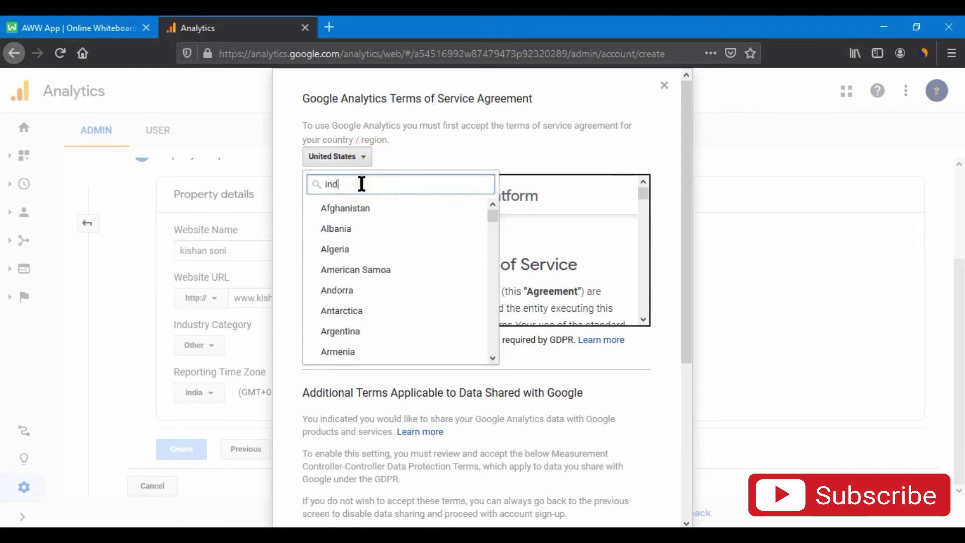
type("ia")
left_click(354, 234)
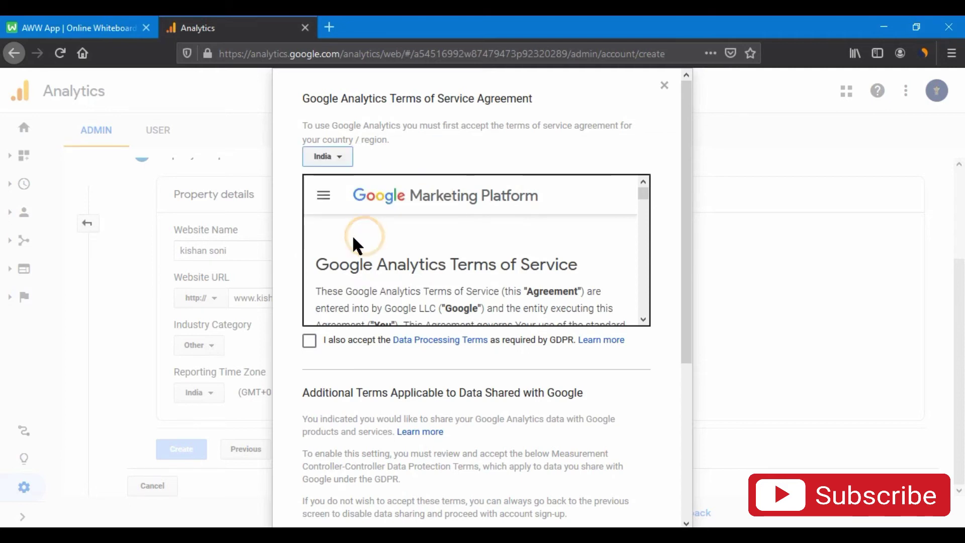
scroll(375, 245, "down", 5)
left_click(310, 340)
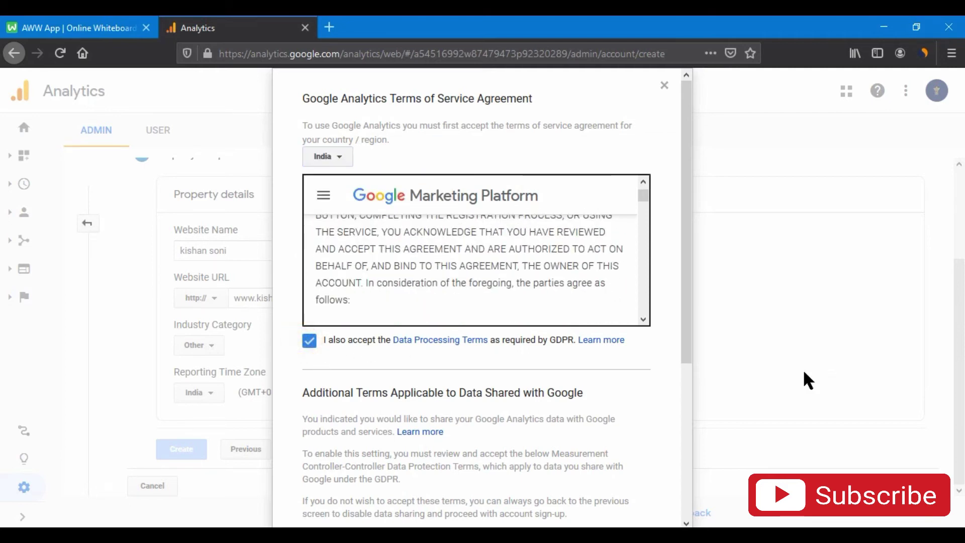
scroll(679, 338, "down", 5)
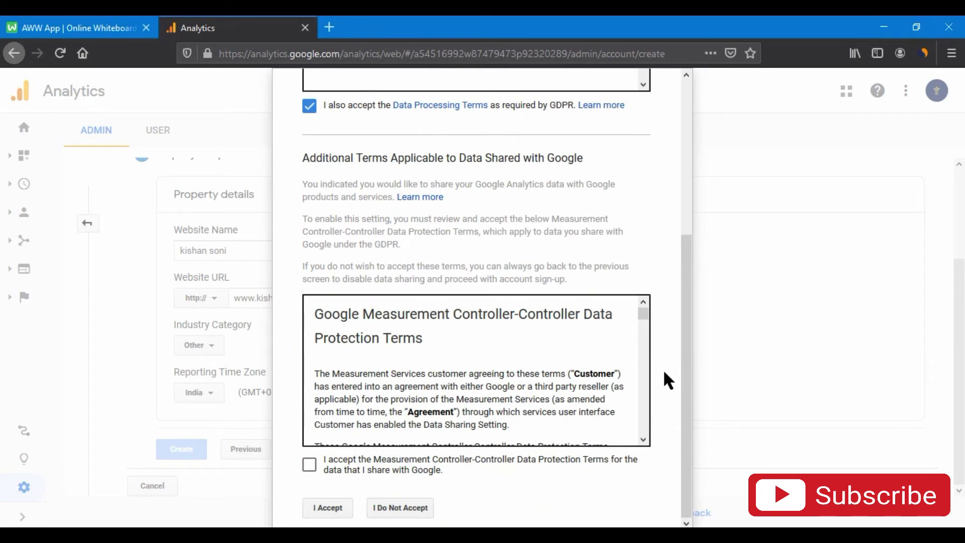
left_click(310, 465)
scroll(468, 307, "up", 5)
scroll(463, 311, "down", 9)
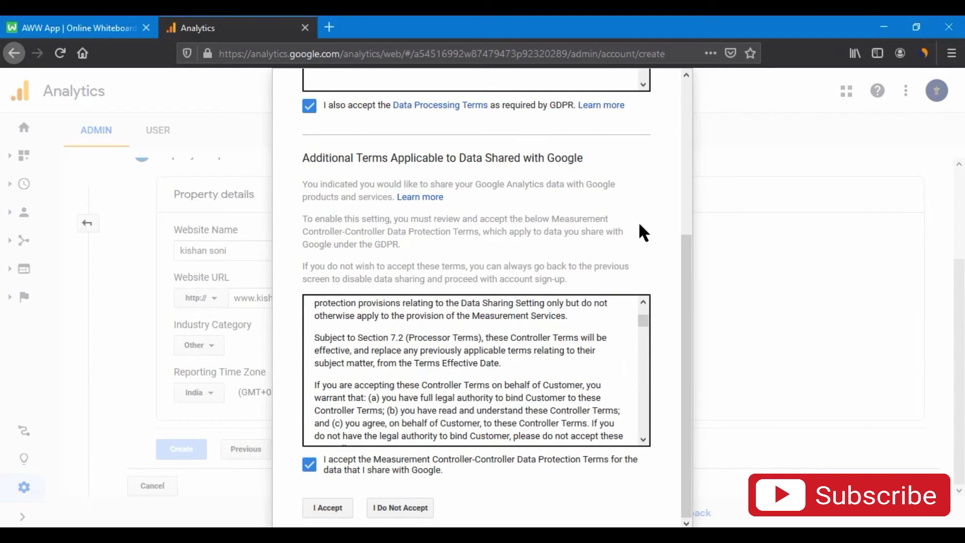
scroll(588, 349, "down", 3)
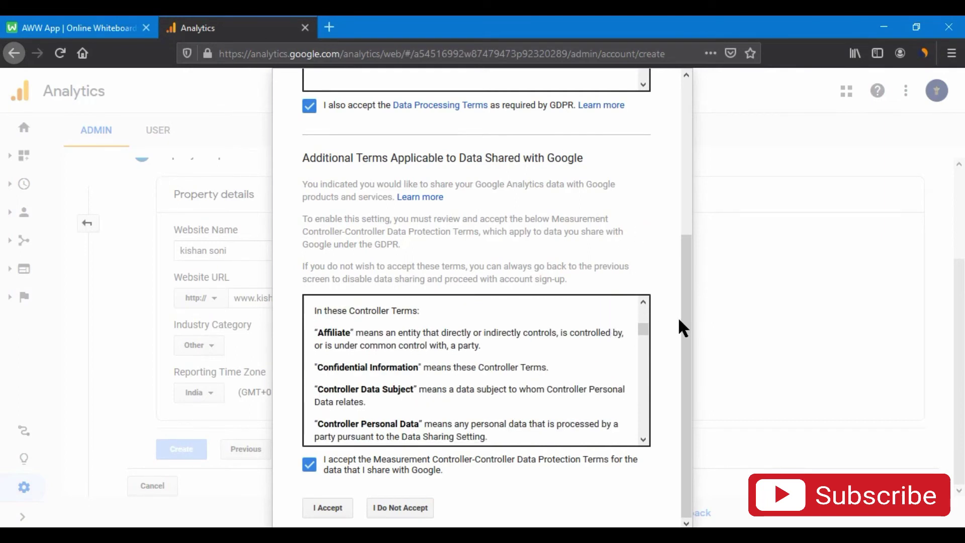
scroll(506, 382, "down", 5)
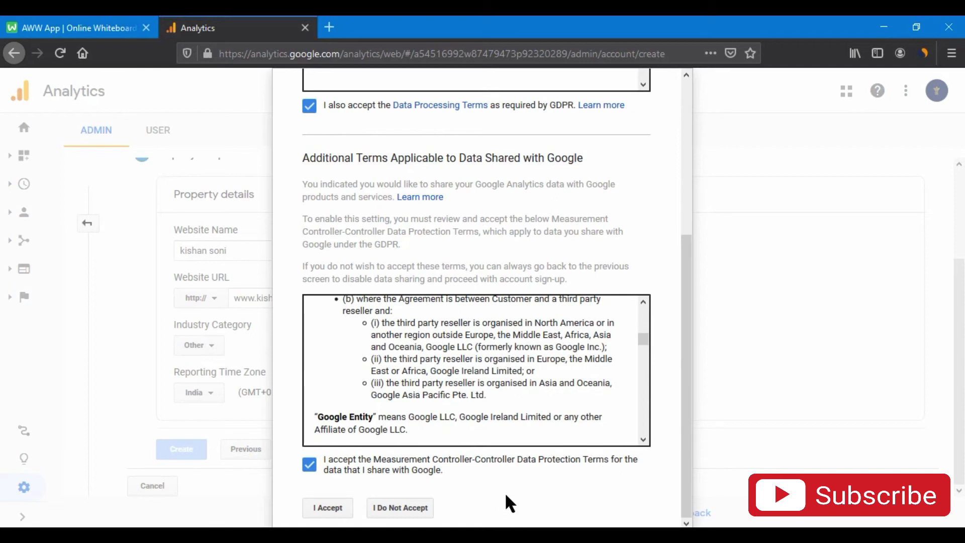
left_click(327, 507)
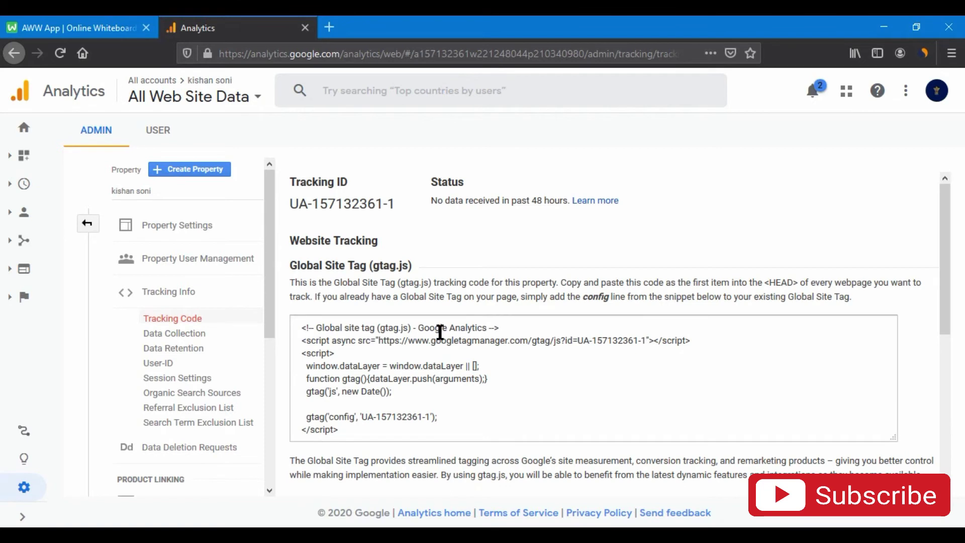
Select the gtag.js tracking snippet and copy it from the right-click menu
mouse_move(295, 206)
left_mouse_down()
mouse_move(362, 196)
mouse_move(397, 204)
mouse_move(281, 209)
left_mouse_up()
left_click(349, 205)
scroll(504, 249, "down", 3)
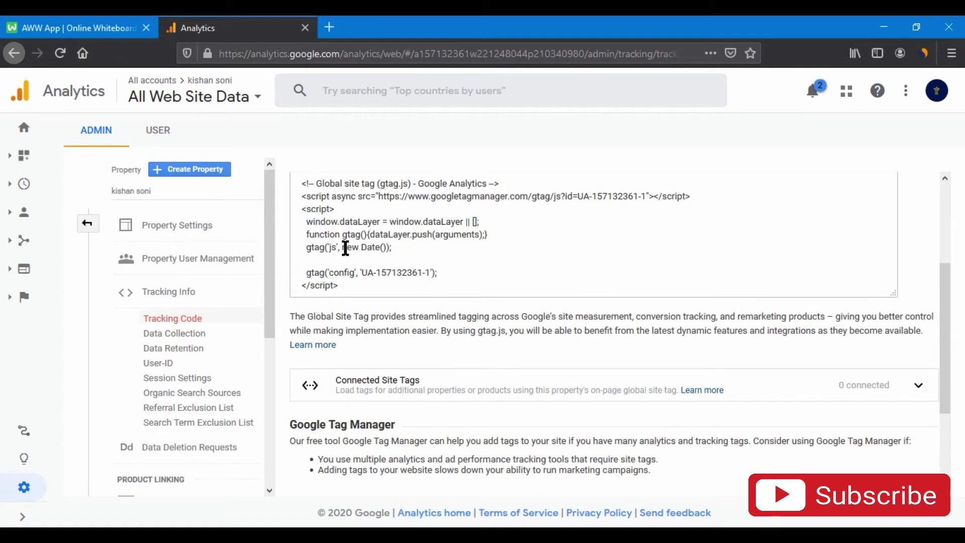
scroll(345, 247, "up", 2)
left_click_drag(303, 256, 368, 368)
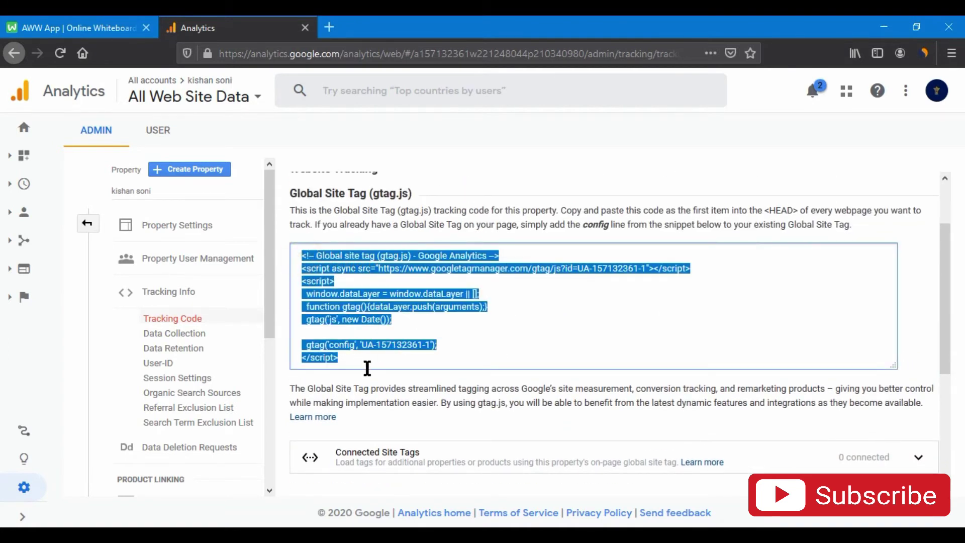
right_click(355, 301)
left_click(401, 350)
left_click(529, 226)
Select the whole tracking code block again, then open a blank new browser tab
left_click(557, 208)
left_click_drag(570, 210, 312, 226)
left_click(508, 293)
scroll(538, 278, "down", 4)
scroll(530, 287, "up", 3)
scroll(529, 297, "up", 1)
scroll(523, 313, "down", 2)
scroll(553, 251, "up", 5)
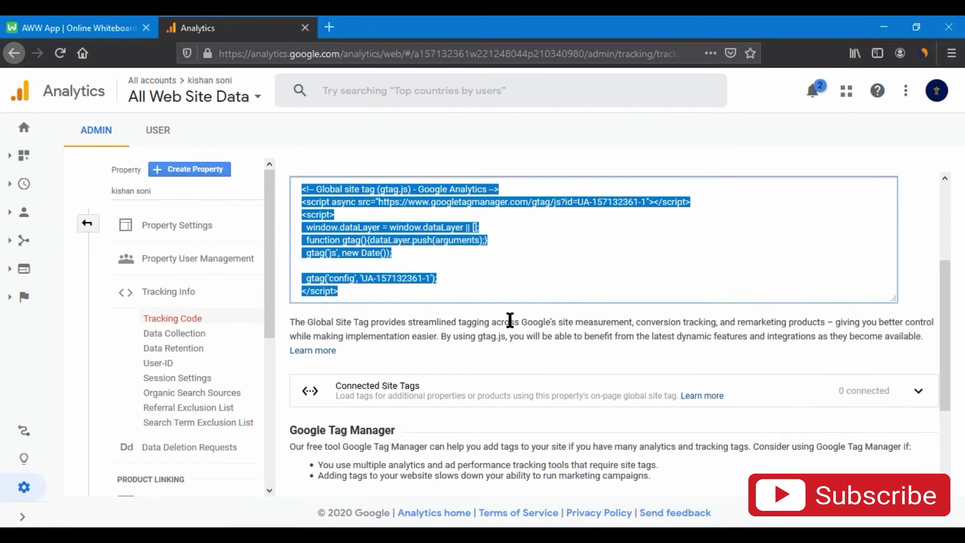
left_click(335, 24)
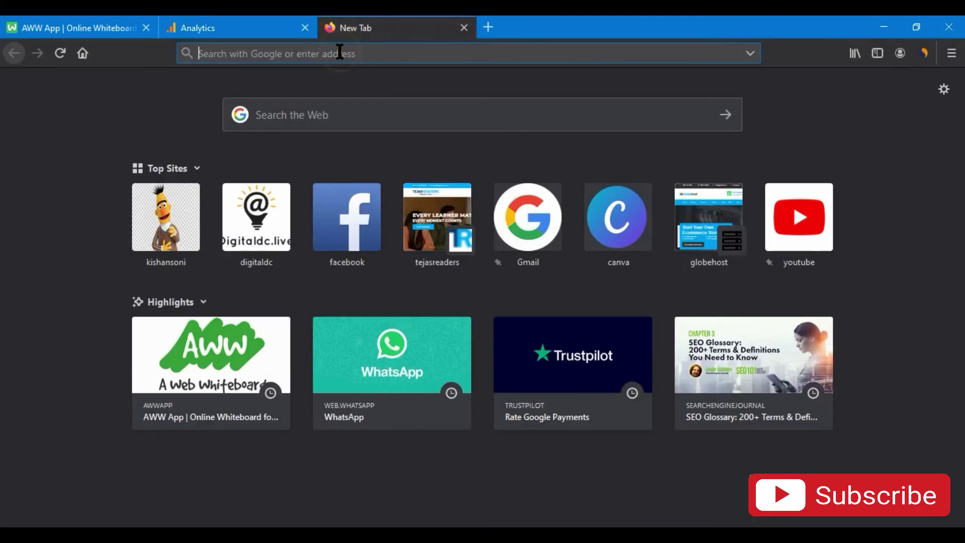